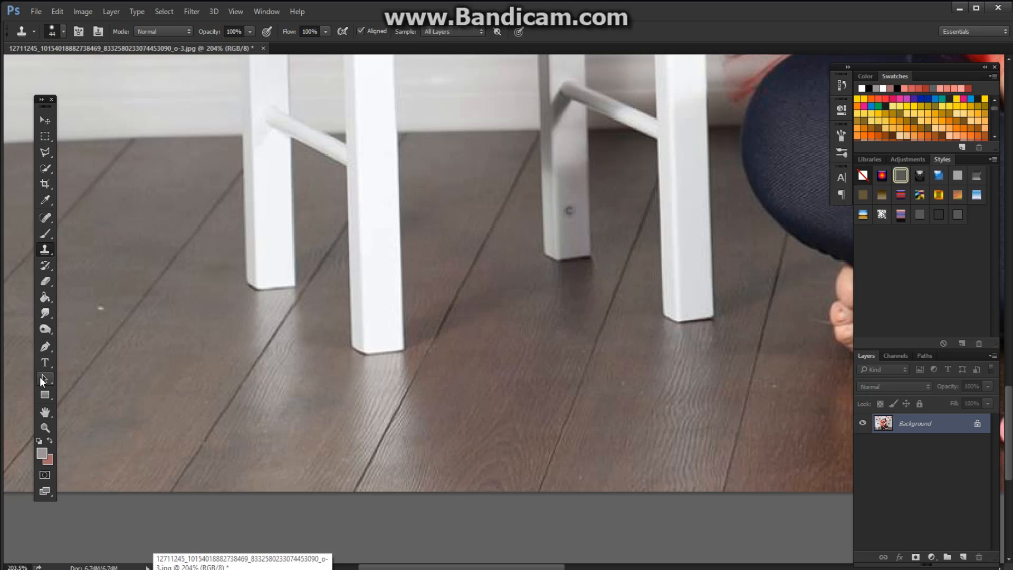
# Outline the floor around the stool legs with a closed Pen path that follows the wall edge and extends below the photo
pyautogui.click(42, 348)
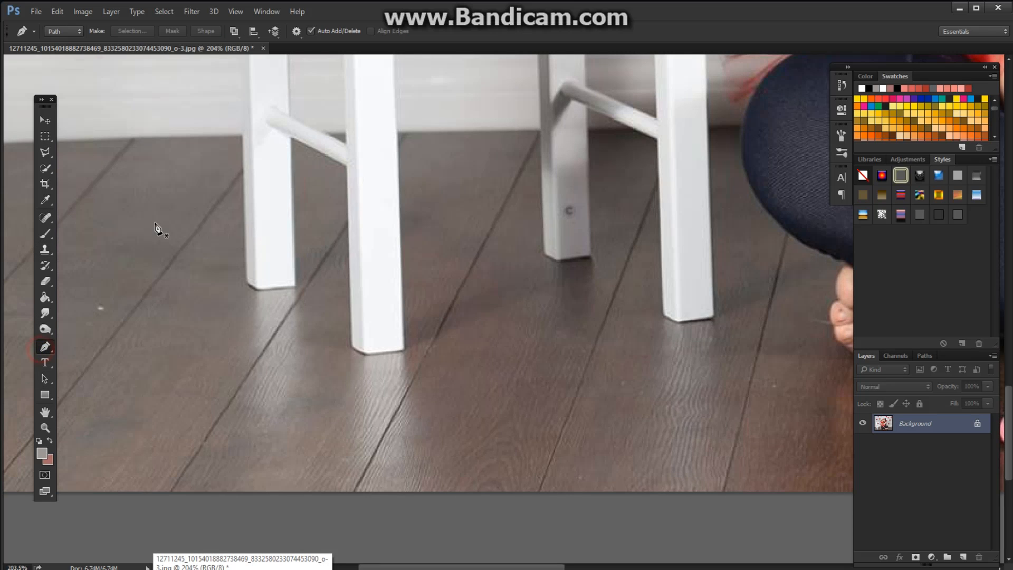
pyautogui.click(187, 137)
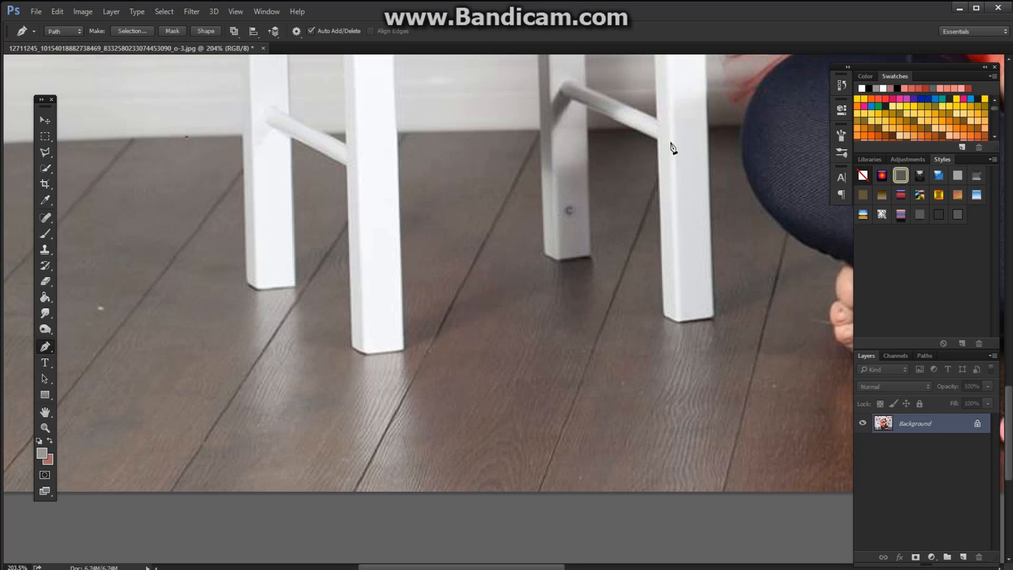
pyautogui.click(742, 127)
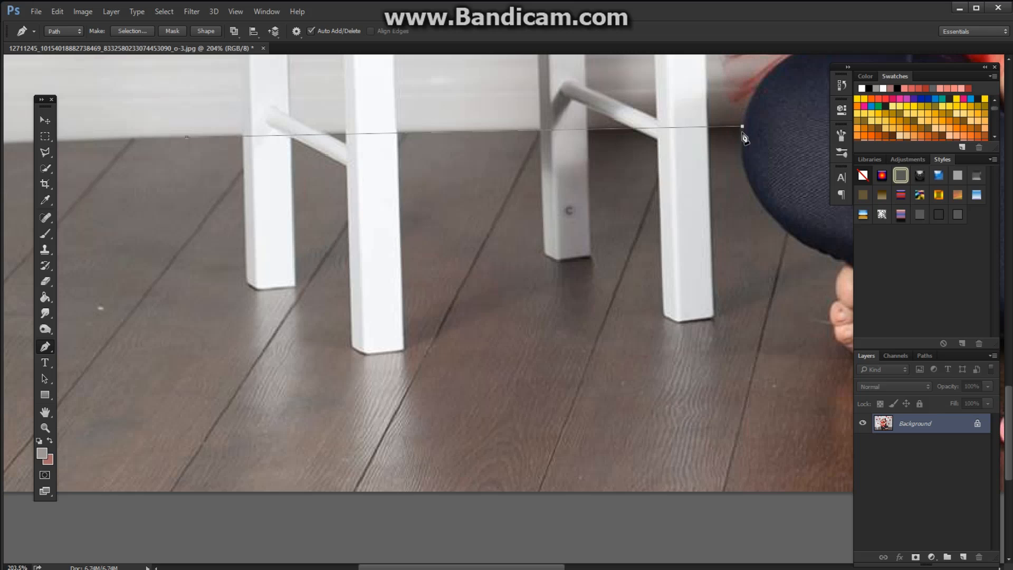
pyautogui.hotkey('ctrl', 'z')
pyautogui.click(740, 128)
pyautogui.click(750, 505)
# Convert the path into a new anti-aliased selection and add an empty layer for Clone Stamp retouching
pyautogui.rightClick(187, 138)
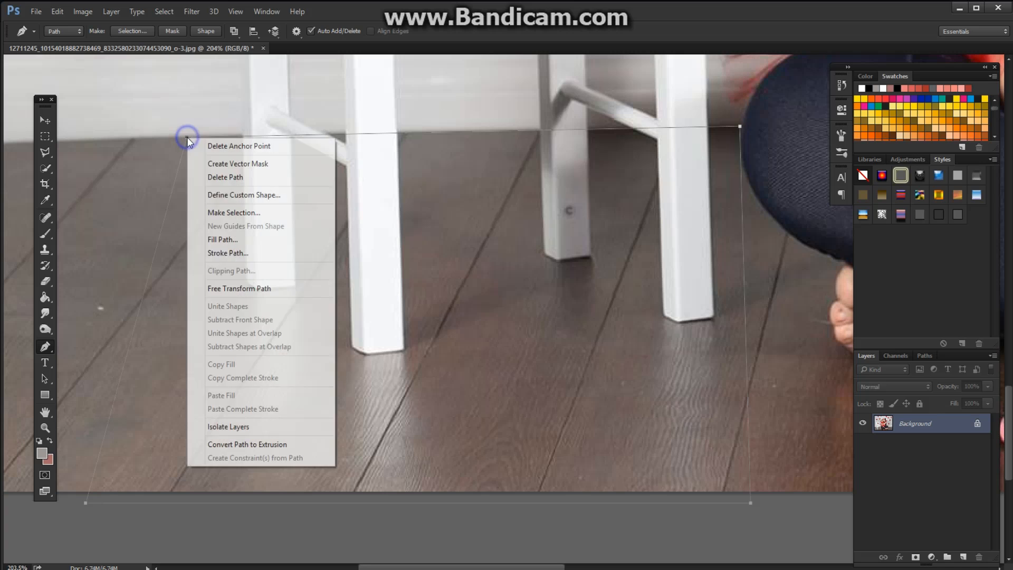
pyautogui.click(235, 219)
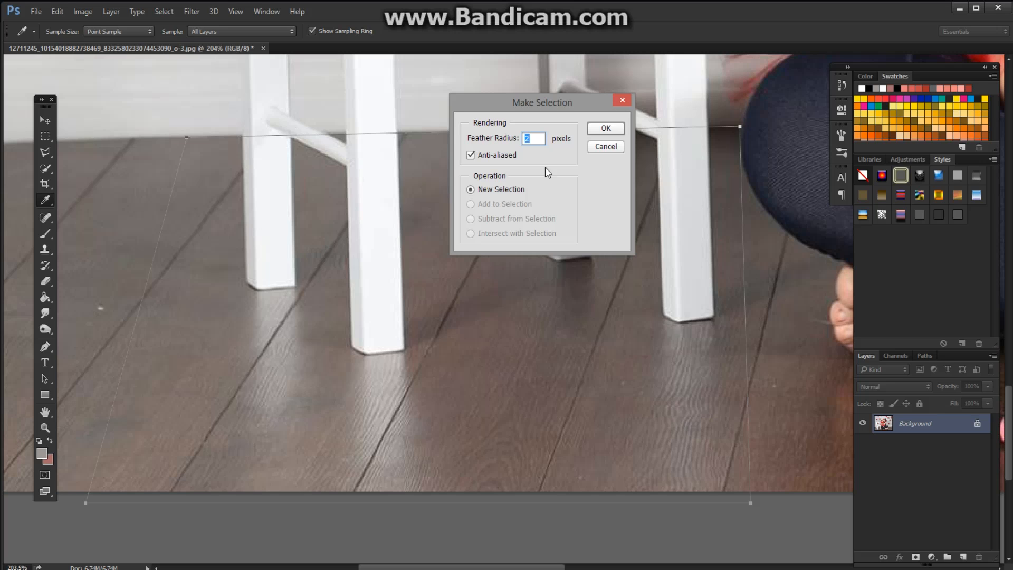
pyautogui.click(605, 129)
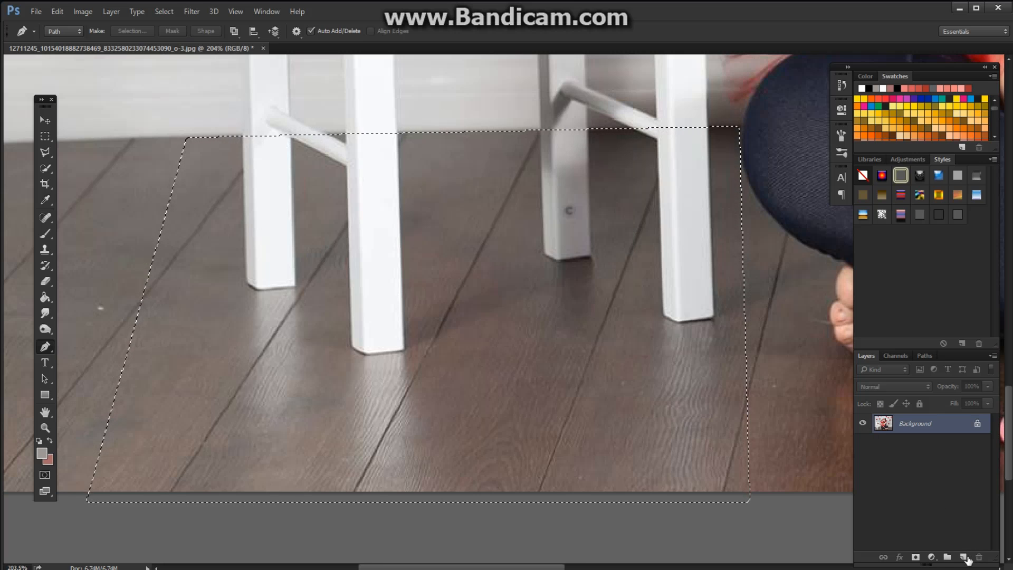
pyautogui.click(964, 557)
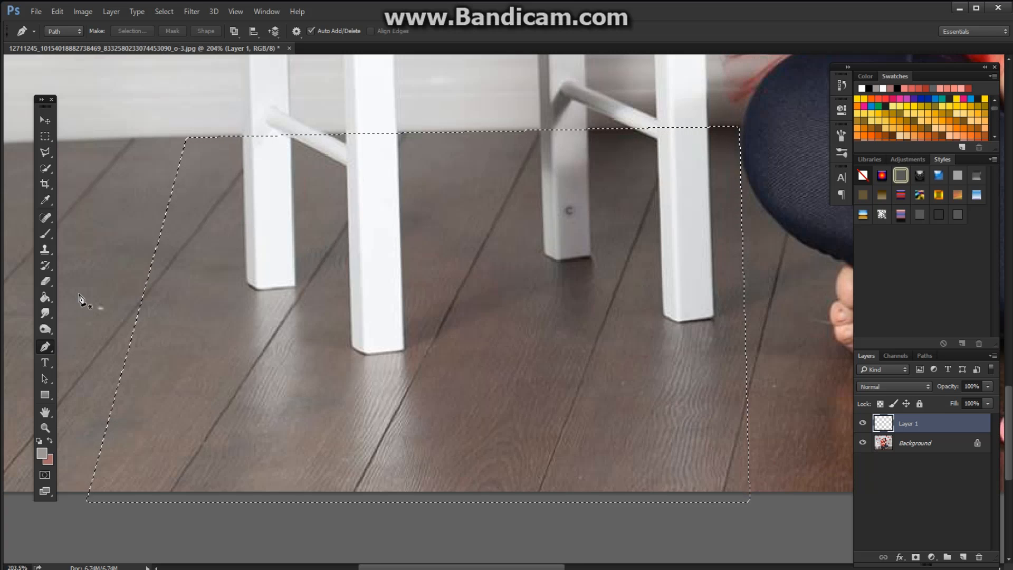
pyautogui.click(43, 253)
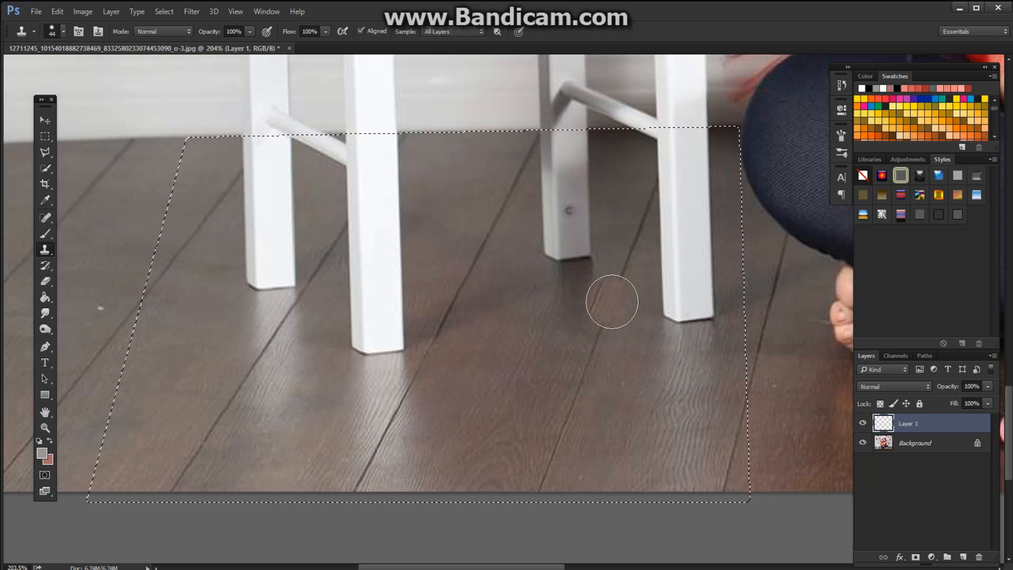
pyautogui.moveTo(538, 315)
pyautogui.mouseDown()
pyautogui.moveTo(495, 326)
pyautogui.moveTo(468, 288)
pyautogui.mouseUp()
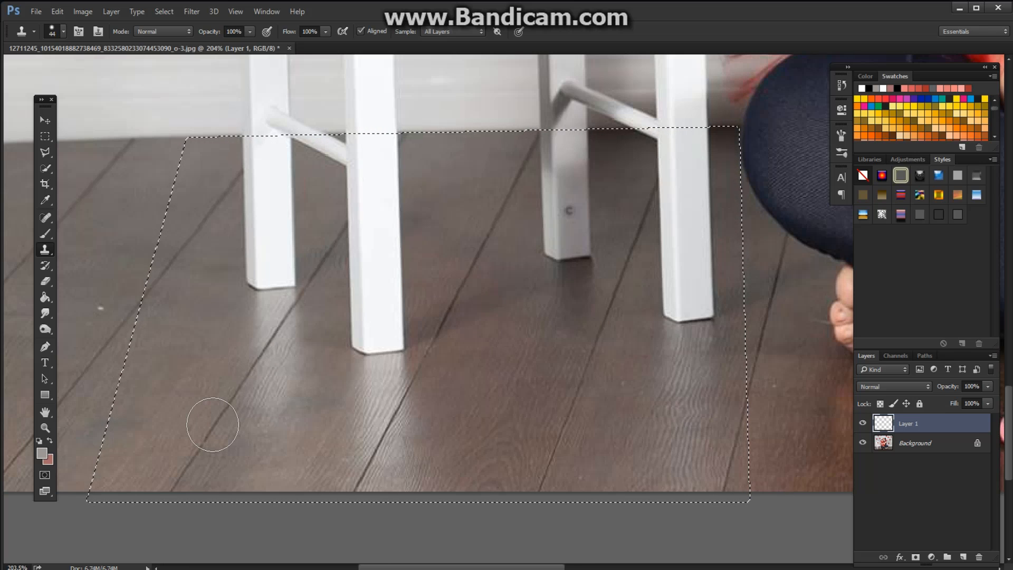
pyautogui.keyDown('alt'); pyautogui.click(213, 424); pyautogui.keyUp('alt')
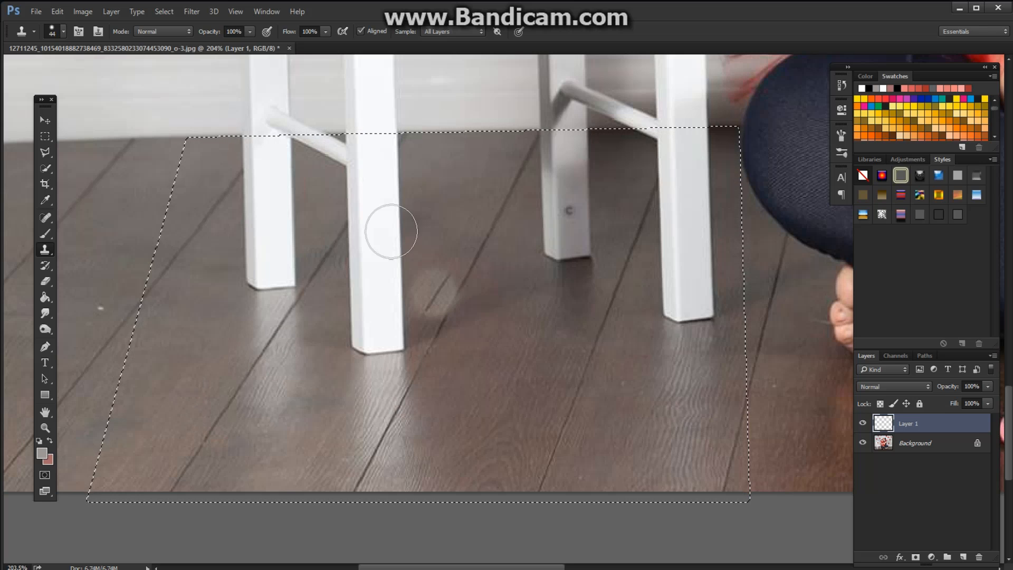
pyautogui.moveTo(278, 261); pyautogui.dragTo(272, 289)
pyautogui.hotkey('ctrl', 'z')
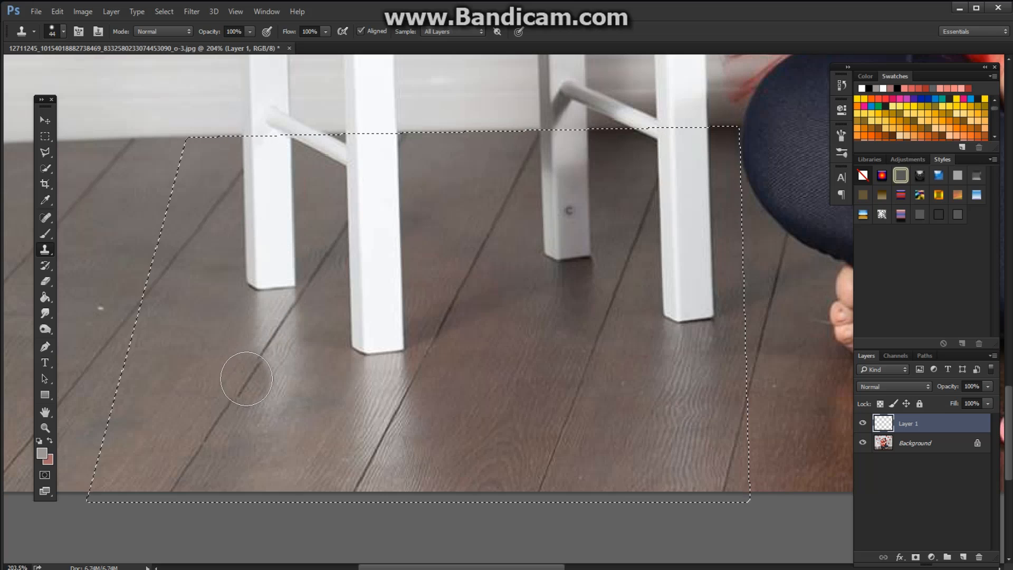
pyautogui.moveTo(250, 368)
pyautogui.mouseDown()
pyautogui.moveTo(272, 378)
pyautogui.moveTo(280, 356)
pyautogui.moveTo(262, 331)
pyautogui.moveTo(290, 319)
pyautogui.moveTo(291, 306)
pyautogui.moveTo(270, 310)
pyautogui.moveTo(290, 295)
pyautogui.moveTo(267, 285)
pyautogui.moveTo(264, 265)
pyautogui.moveTo(292, 262)
pyautogui.moveTo(263, 246)
pyautogui.moveTo(275, 229)
pyautogui.moveTo(271, 188)
pyautogui.moveTo(257, 213)
pyautogui.moveTo(282, 176)
pyautogui.moveTo(264, 245)
pyautogui.moveTo(284, 213)
pyautogui.moveTo(289, 179)
pyautogui.moveTo(289, 212)
pyautogui.mouseUp()
pyautogui.hotkey('ctrl', 'alt', 'z')
pyautogui.hotkey('ctrl', 'alt', 'z')
# Clone floor planks over the leftmost stool leg inside the selection, keeping the dark plank seam aligned
pyautogui.keyDown('alt'); pyautogui.click(231, 348); pyautogui.keyUp('alt')
pyautogui.moveTo(279, 191)
pyautogui.mouseDown()
pyautogui.moveTo(273, 211)
pyautogui.moveTo(255, 192)
pyautogui.moveTo(290, 204)
pyautogui.moveTo(335, 163)
pyautogui.moveTo(330, 227)
pyautogui.mouseUp()
pyautogui.hotkey('ctrl', 'alt', 'z')
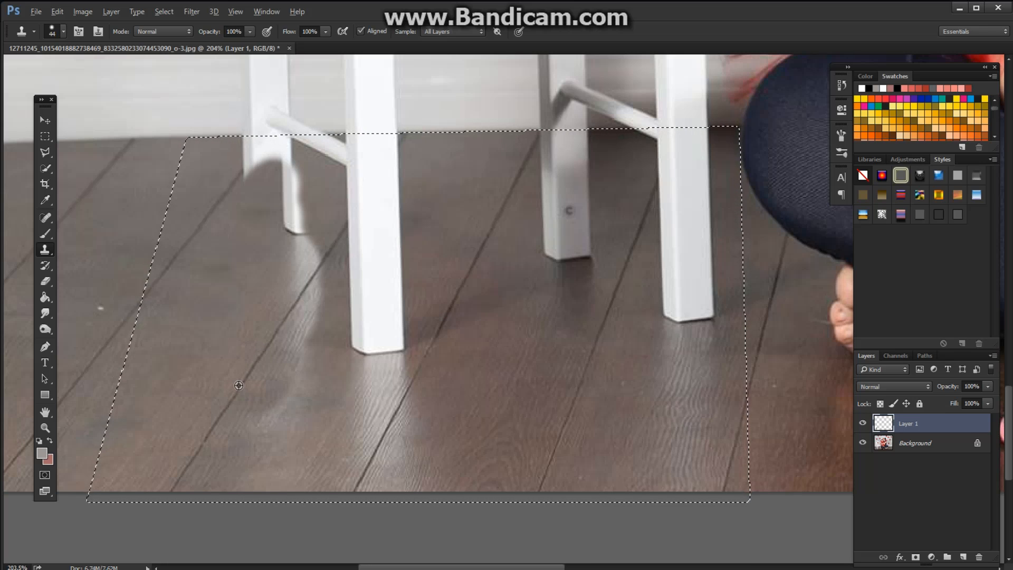
pyautogui.keyDown('alt'); pyautogui.click(239, 386); pyautogui.keyUp('alt')
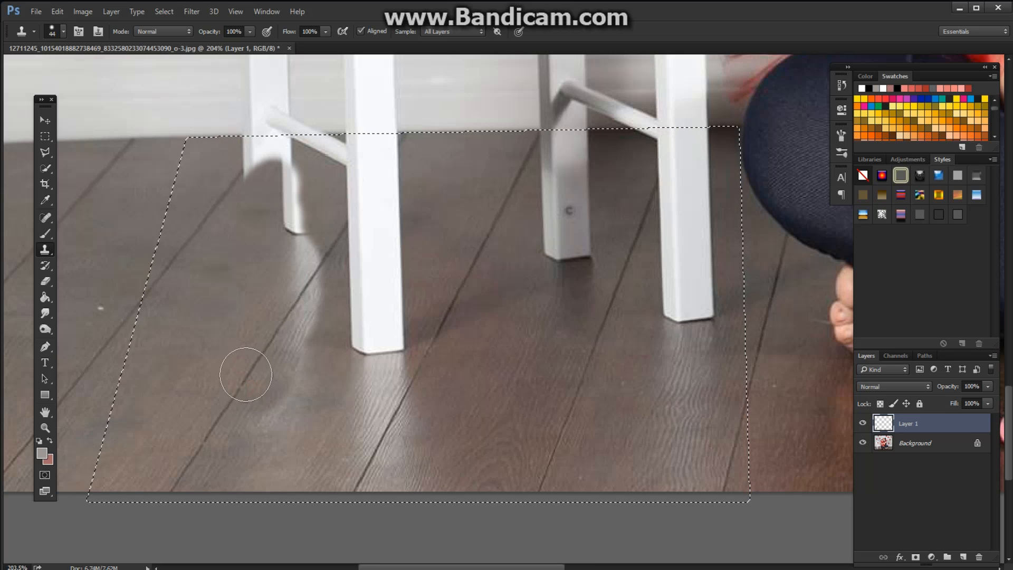
pyautogui.click(307, 288)
pyautogui.click(314, 267)
pyautogui.moveTo(317, 258)
pyautogui.mouseDown()
pyautogui.moveTo(296, 230)
pyautogui.moveTo(285, 161)
pyautogui.mouseUp()
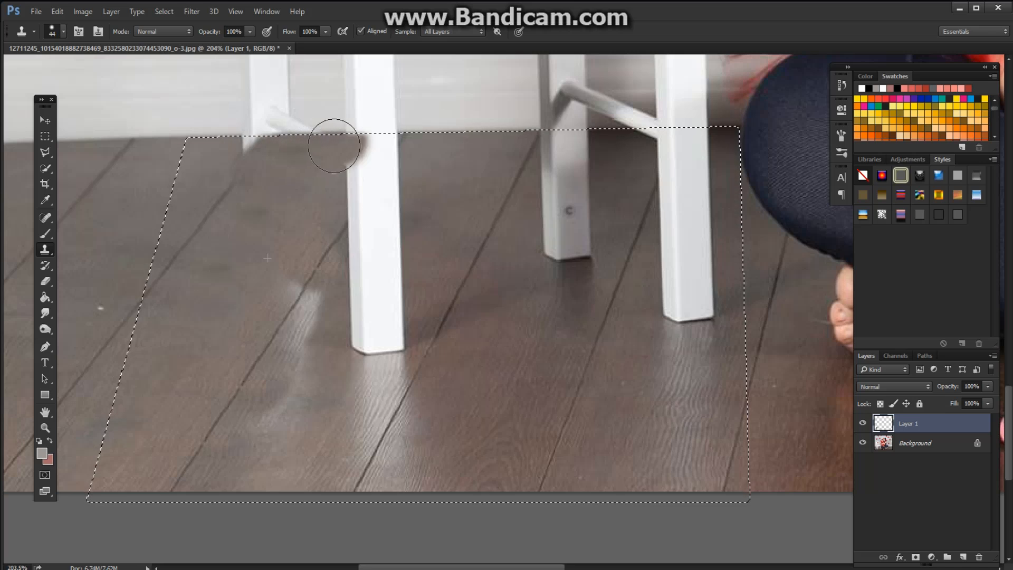
# Clone floor texture over the second stool leg and the bright reflection on the planks below it
pyautogui.moveTo(332, 161)
pyautogui.mouseDown()
pyautogui.moveTo(314, 210)
pyautogui.moveTo(321, 241)
pyautogui.moveTo(294, 275)
pyautogui.moveTo(388, 139)
pyautogui.moveTo(350, 151)
pyautogui.moveTo(340, 178)
pyautogui.moveTo(395, 205)
pyautogui.moveTo(424, 169)
pyautogui.moveTo(389, 213)
pyautogui.moveTo(406, 193)
pyautogui.moveTo(400, 269)
pyautogui.mouseUp()
pyautogui.keyDown('alt'); pyautogui.click(434, 200); pyautogui.keyUp('alt')
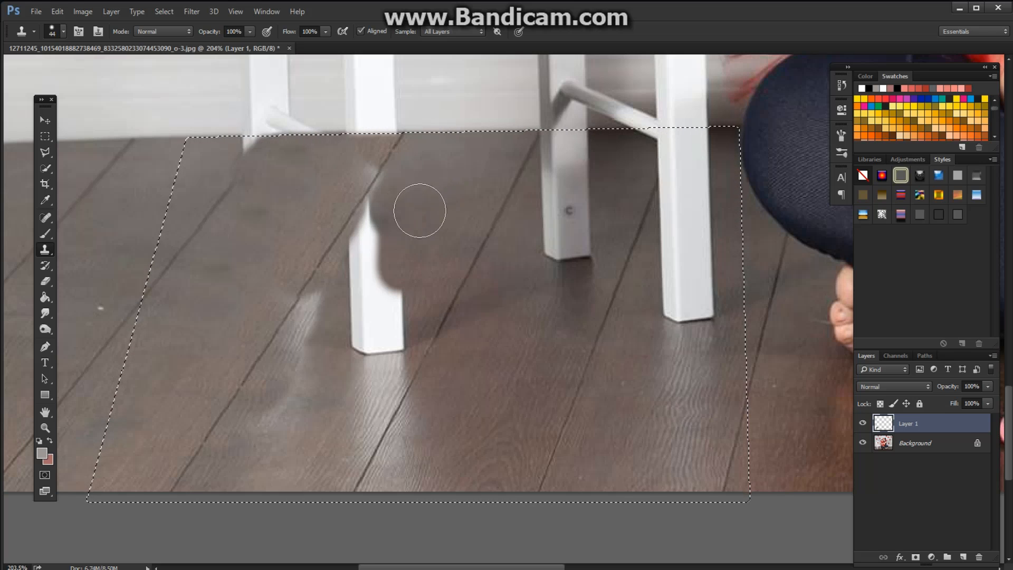
pyautogui.moveTo(403, 232)
pyautogui.mouseDown()
pyautogui.moveTo(387, 252)
pyautogui.moveTo(399, 291)
pyautogui.moveTo(398, 335)
pyautogui.moveTo(386, 335)
pyautogui.moveTo(413, 298)
pyautogui.mouseUp()
pyautogui.keyDown('alt'); pyautogui.click(419, 200); pyautogui.keyUp('alt')
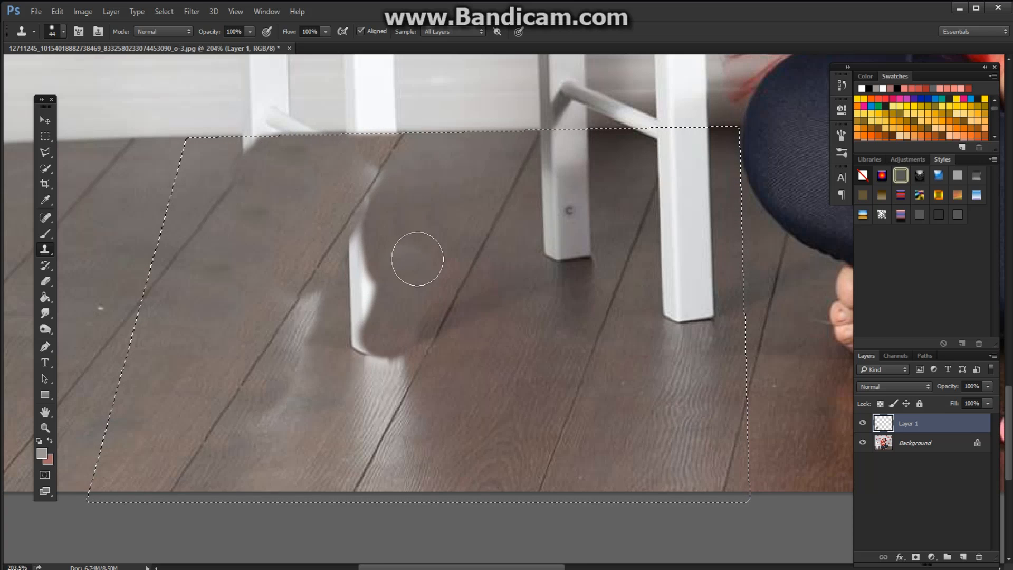
pyautogui.keyDown('alt'); pyautogui.click(428, 186); pyautogui.keyUp('alt')
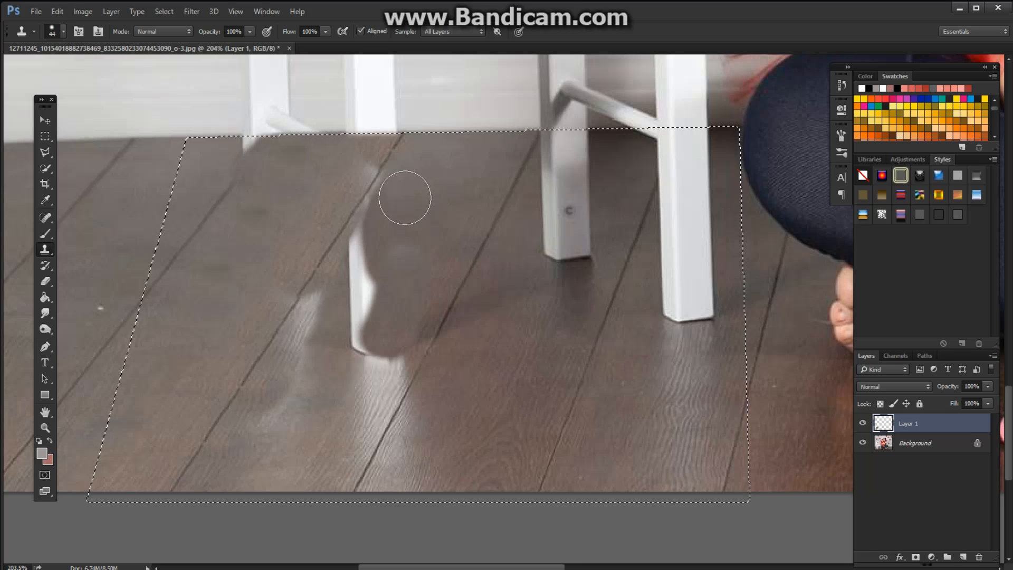
pyautogui.moveTo(389, 211)
pyautogui.mouseDown()
pyautogui.moveTo(368, 253)
pyautogui.moveTo(377, 299)
pyautogui.mouseUp()
pyautogui.keyDown('alt'); pyautogui.click(422, 204); pyautogui.keyUp('alt')
pyautogui.moveTo(396, 262)
pyautogui.mouseDown()
pyautogui.moveTo(370, 282)
pyautogui.moveTo(384, 280)
pyautogui.moveTo(362, 332)
pyautogui.moveTo(380, 347)
pyautogui.moveTo(403, 328)
pyautogui.moveTo(394, 348)
pyautogui.mouseUp()
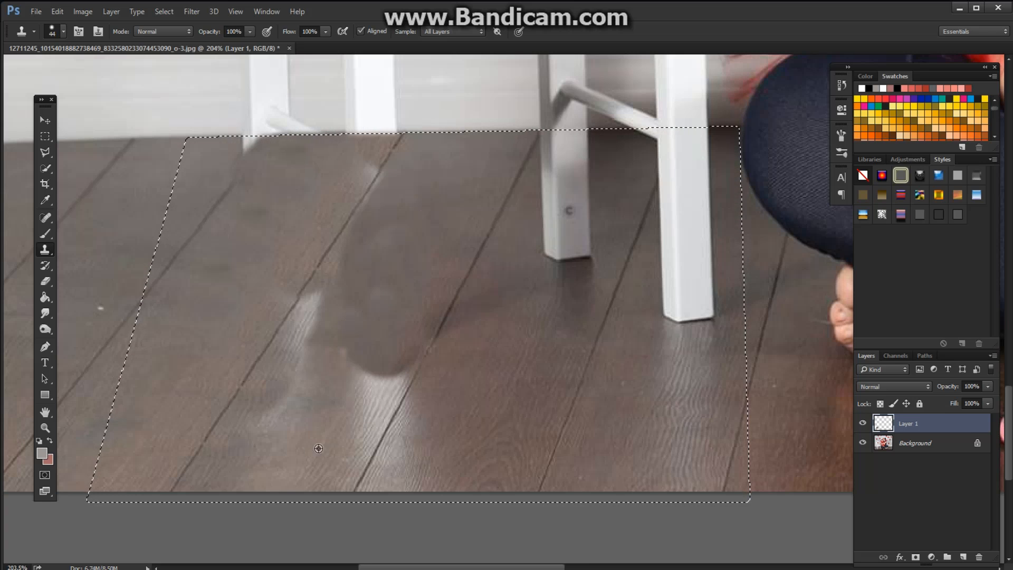
pyautogui.keyDown('alt'); pyautogui.click(317, 453); pyautogui.keyUp('alt')
pyautogui.moveTo(348, 411)
pyautogui.mouseDown()
pyautogui.moveTo(382, 372)
pyautogui.moveTo(341, 452)
pyautogui.moveTo(322, 419)
pyautogui.moveTo(341, 397)
pyautogui.moveTo(352, 427)
pyautogui.moveTo(345, 440)
pyautogui.moveTo(356, 429)
pyautogui.moveTo(343, 449)
pyautogui.moveTo(383, 369)
pyautogui.moveTo(339, 376)
pyautogui.moveTo(341, 308)
pyautogui.moveTo(315, 328)
pyautogui.moveTo(270, 446)
pyautogui.moveTo(317, 331)
pyautogui.moveTo(328, 351)
pyautogui.mouseUp()
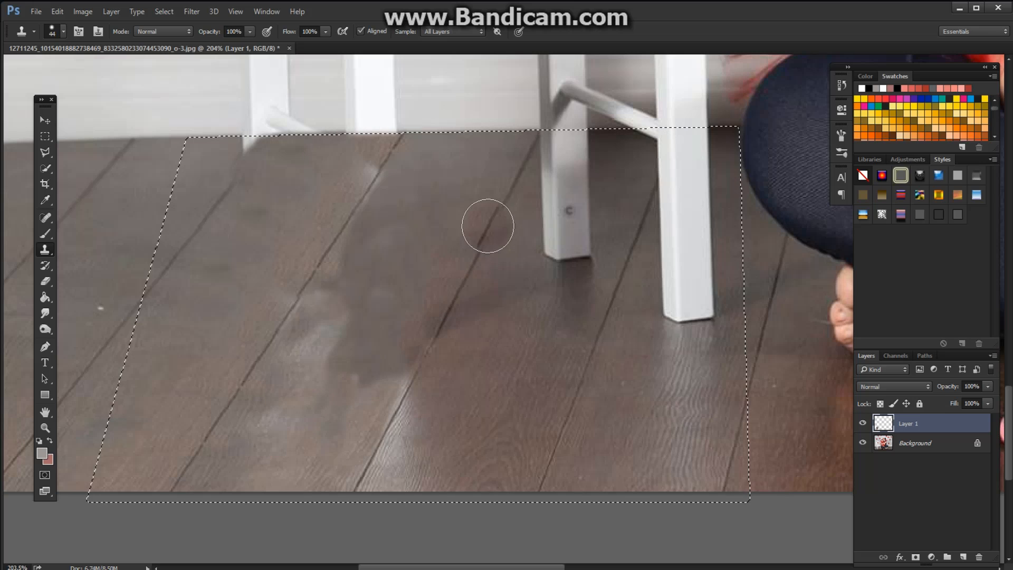
# Rebuild the plank seam and floor up to the wall edge where the leftmost leg stood
pyautogui.keyDown('alt'); pyautogui.click(212, 211); pyautogui.keyUp('alt')
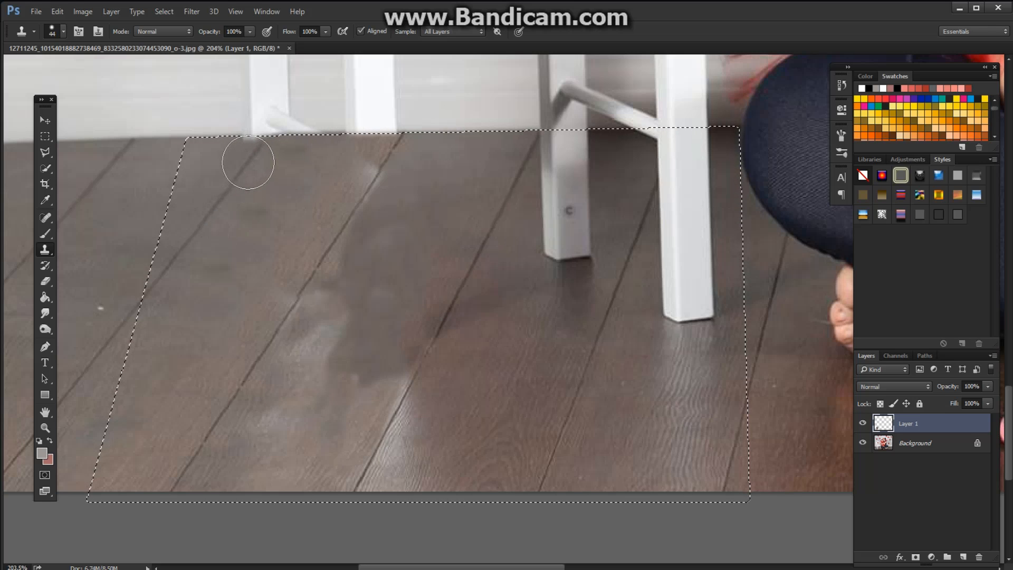
pyautogui.moveTo(248, 162); pyautogui.dragTo(255, 150)
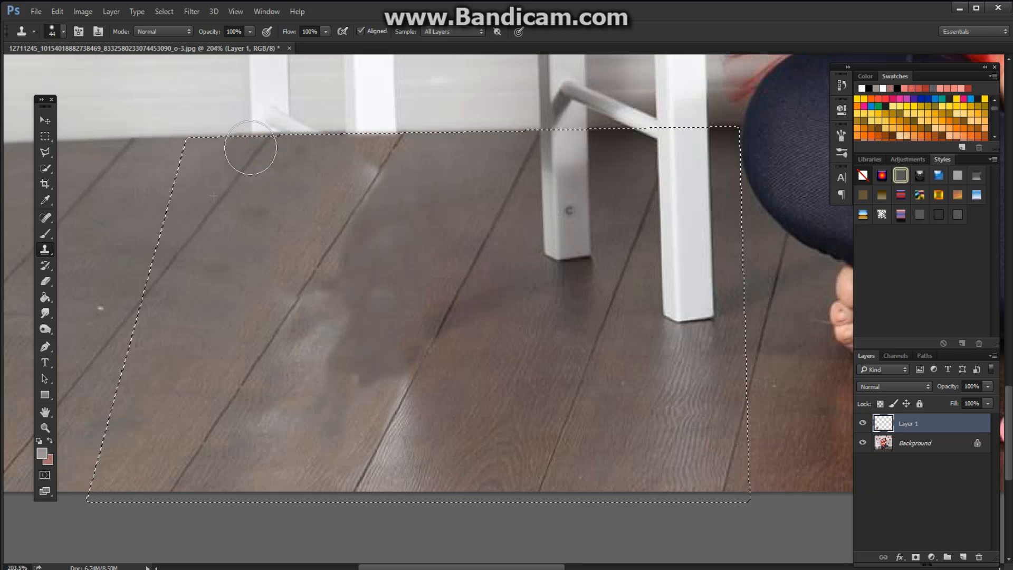
pyautogui.click(290, 147)
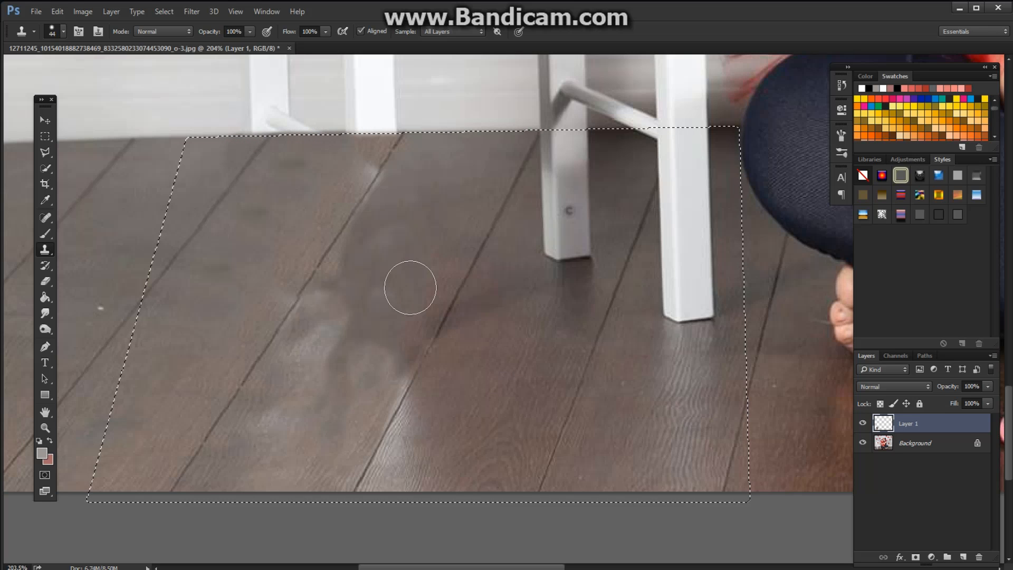
# Even out the smudged plank where the second leg stood, cloning clean wood with a size 70 brush at 57% opacity
pyautogui.moveTo(215, 35); pyautogui.dragTo(189, 36)
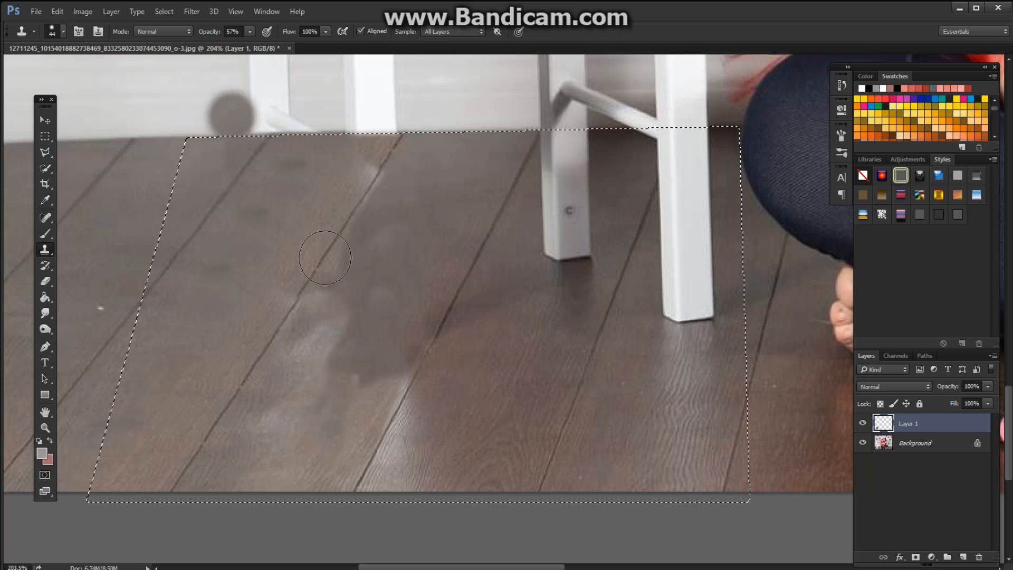
pyautogui.keyDown('alt'); pyautogui.click(511, 362); pyautogui.keyUp('alt')
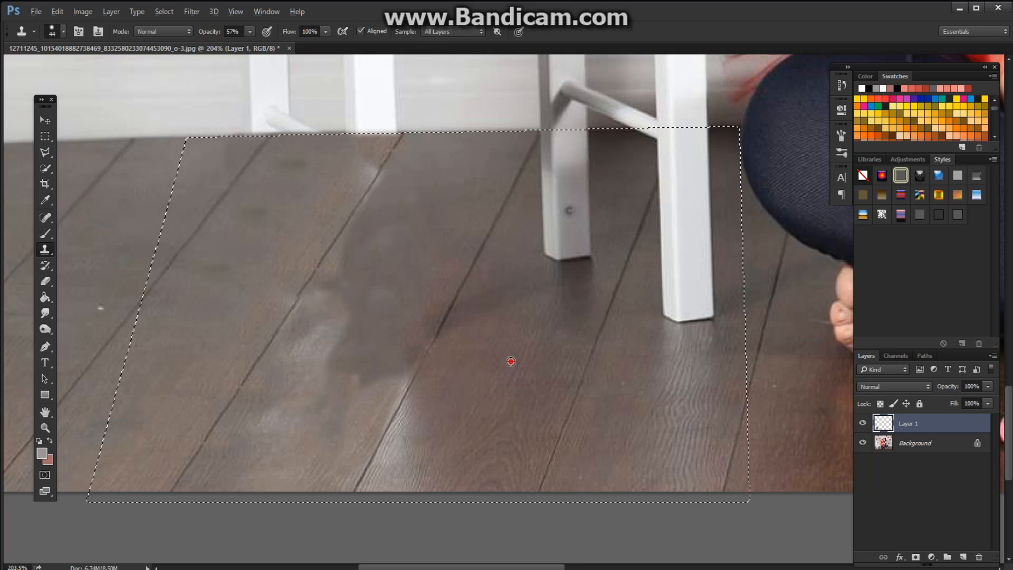
pyautogui.press(']')
pyautogui.press(']')
pyautogui.press(']')
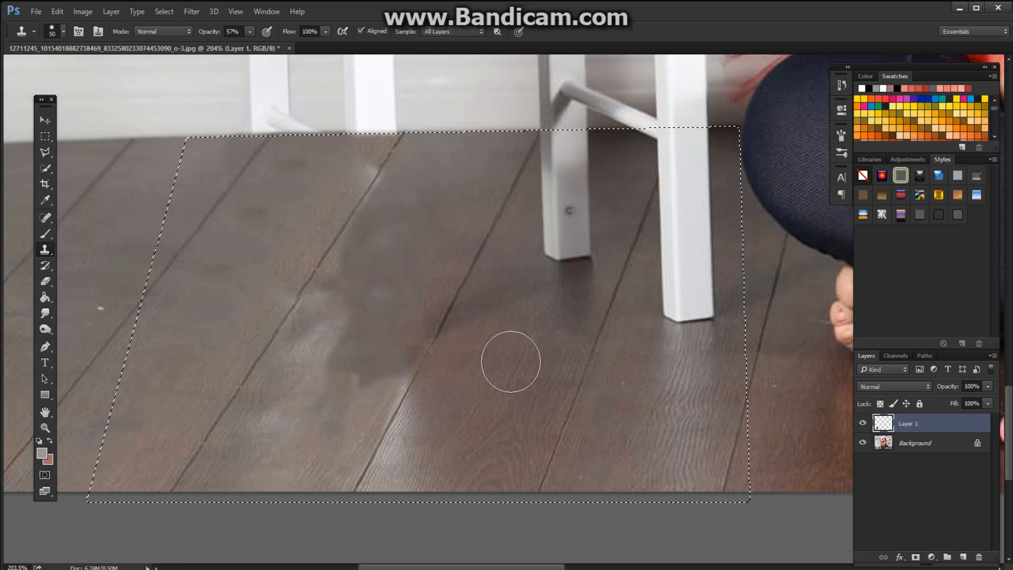
pyautogui.keyDown('alt'); pyautogui.click(510, 362); pyautogui.keyUp('alt')
pyautogui.click(397, 296)
pyautogui.moveTo(397, 295)
pyautogui.mouseDown()
pyautogui.moveTo(382, 309)
pyautogui.moveTo(415, 233)
pyautogui.moveTo(443, 202)
pyautogui.moveTo(376, 271)
pyautogui.moveTo(371, 347)
pyautogui.moveTo(342, 411)
pyautogui.moveTo(503, 380)
pyautogui.moveTo(320, 438)
pyautogui.moveTo(343, 421)
pyautogui.moveTo(343, 407)
pyautogui.moveTo(313, 452)
pyautogui.moveTo(316, 468)
pyautogui.moveTo(320, 450)
pyautogui.moveTo(297, 458)
pyautogui.moveTo(347, 338)
pyautogui.moveTo(324, 357)
pyautogui.moveTo(322, 403)
pyautogui.moveTo(374, 307)
pyautogui.moveTo(352, 359)
pyautogui.moveTo(323, 347)
pyautogui.moveTo(316, 357)
pyautogui.moveTo(338, 322)
pyautogui.moveTo(284, 413)
pyautogui.moveTo(296, 422)
pyautogui.moveTo(323, 381)
pyautogui.moveTo(235, 476)
pyautogui.moveTo(262, 462)
pyautogui.moveTo(314, 380)
pyautogui.moveTo(290, 398)
pyautogui.moveTo(222, 498)
pyautogui.moveTo(312, 435)
pyautogui.moveTo(341, 368)
pyautogui.moveTo(340, 329)
pyautogui.moveTo(255, 445)
pyautogui.moveTo(391, 301)
pyautogui.moveTo(355, 375)
pyautogui.moveTo(362, 386)
pyautogui.moveTo(364, 373)
pyautogui.moveTo(315, 466)
pyautogui.moveTo(446, 174)
pyautogui.moveTo(389, 261)
pyautogui.moveTo(412, 271)
pyautogui.moveTo(493, 129)
pyautogui.moveTo(441, 156)
pyautogui.moveTo(346, 316)
pyautogui.moveTo(376, 354)
pyautogui.moveTo(359, 397)
pyautogui.mouseUp()
pyautogui.keyDown('alt'); pyautogui.click(504, 380); pyautogui.keyUp('alt')
pyautogui.keyDown('alt'); pyautogui.click(352, 328); pyautogui.keyUp('alt')
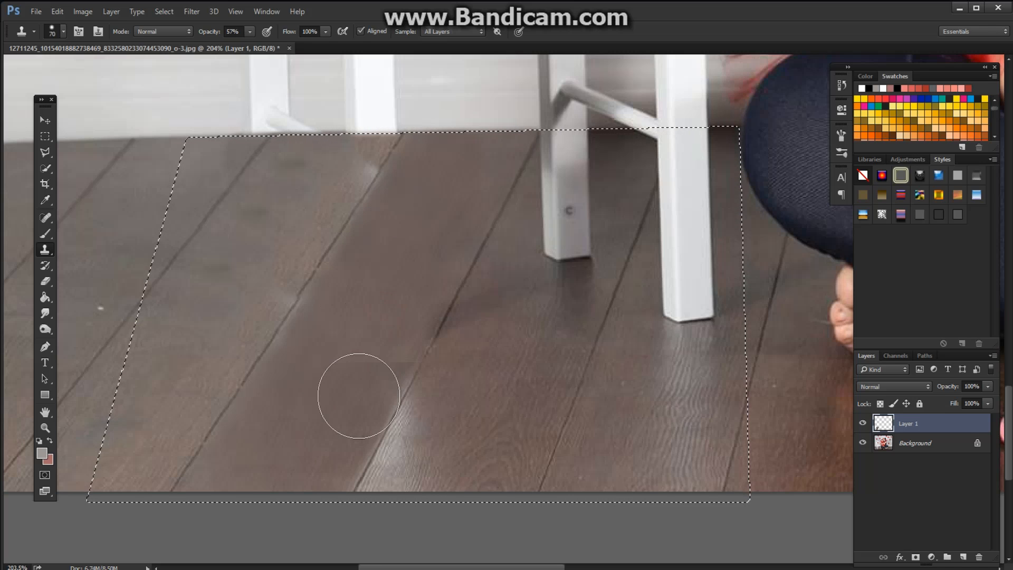
pyautogui.keyDown('alt'); pyautogui.click(412, 283); pyautogui.keyUp('alt')
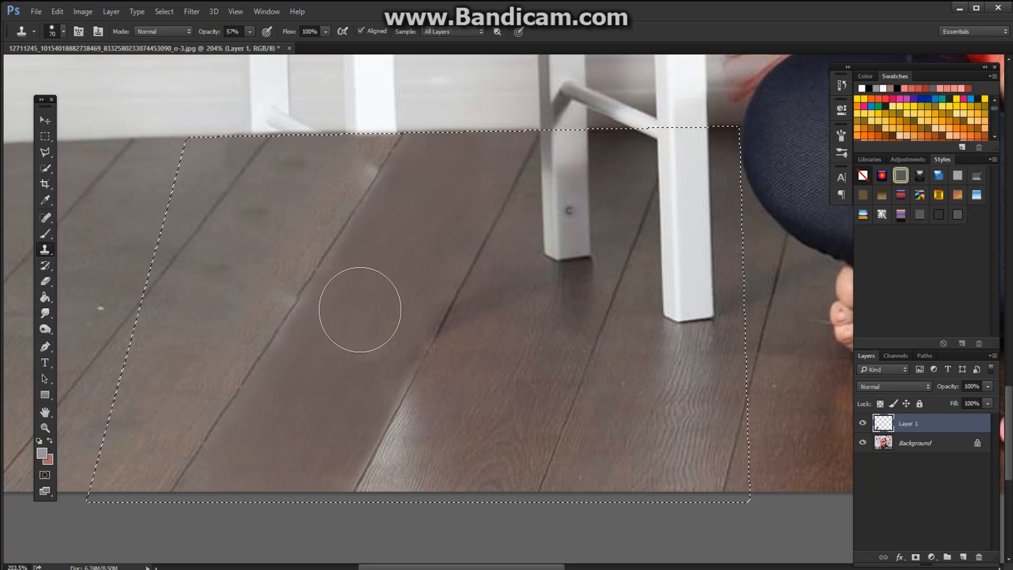
# Clone away the pale edge beside the retouched plank's left seam, using a size 20 brush
pyautogui.scroll(6, 294, 317)
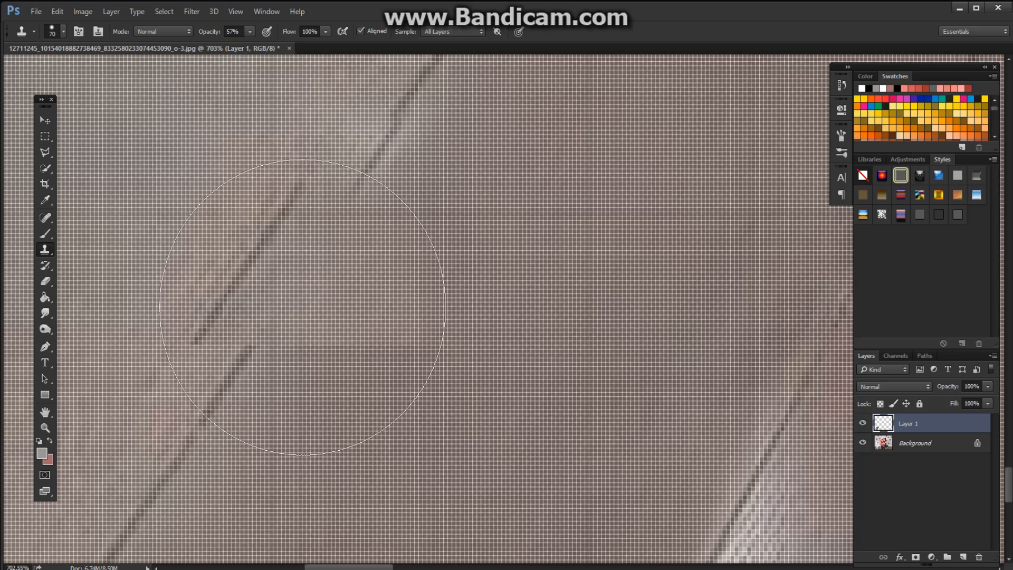
pyautogui.scroll(-4, 303, 307)
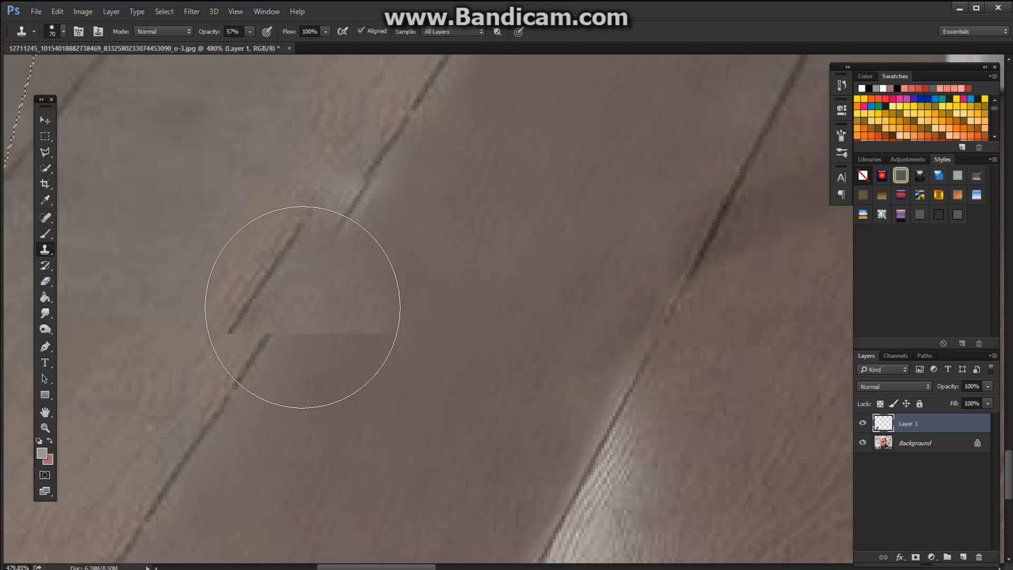
pyautogui.moveTo(303, 306)
pyautogui.mouseDown()
pyautogui.moveTo(400, 306)
pyautogui.moveTo(431, 295)
pyautogui.mouseUp()
pyautogui.press('[')
pyautogui.press('[')
pyautogui.press('[')
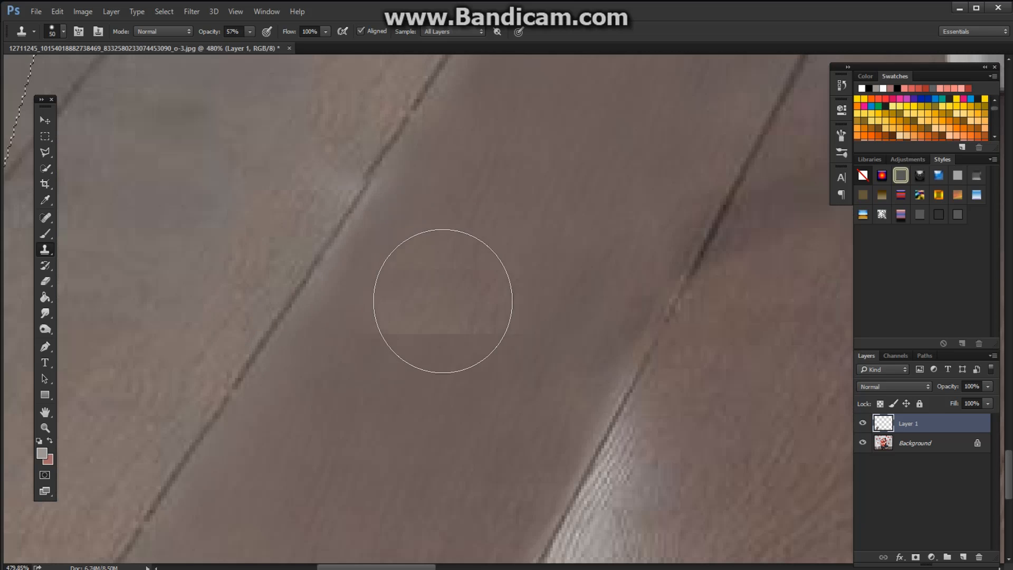
pyautogui.press('[')
pyautogui.press('[')
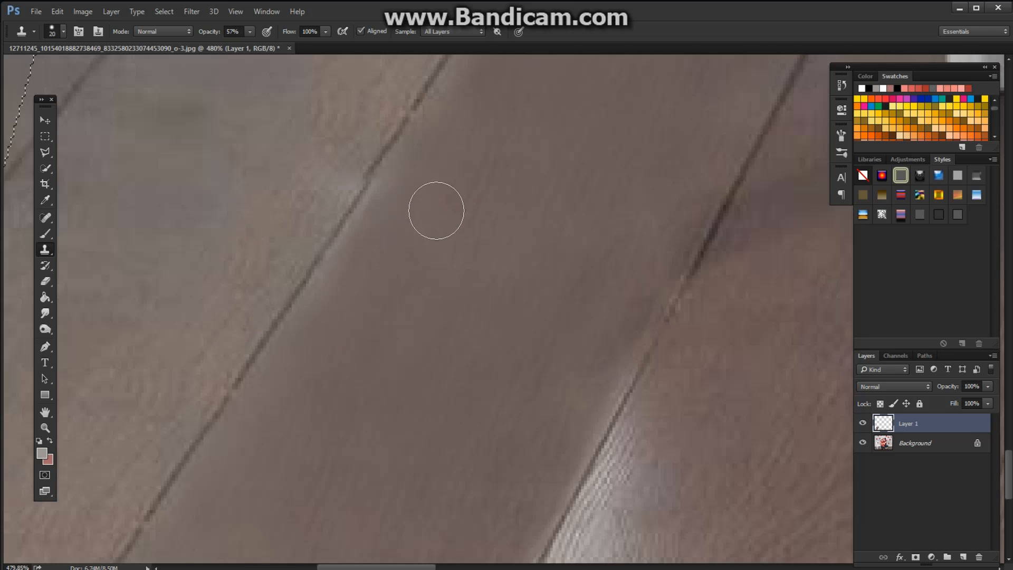
pyautogui.moveTo(397, 194); pyautogui.dragTo(387, 213)
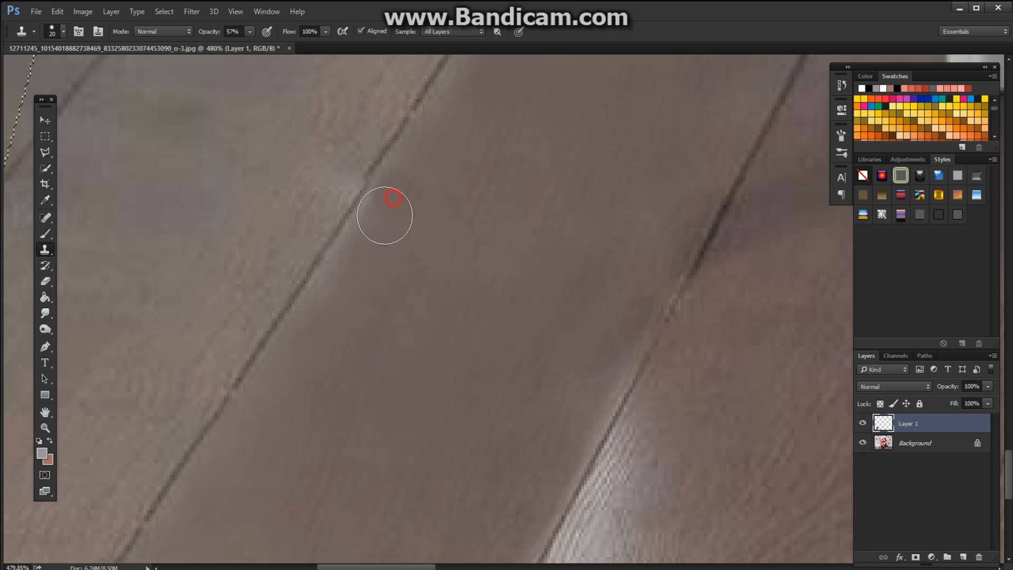
pyautogui.moveTo(337, 283)
pyautogui.mouseDown()
pyautogui.moveTo(313, 318)
pyautogui.moveTo(355, 257)
pyautogui.moveTo(261, 409)
pyautogui.mouseUp()
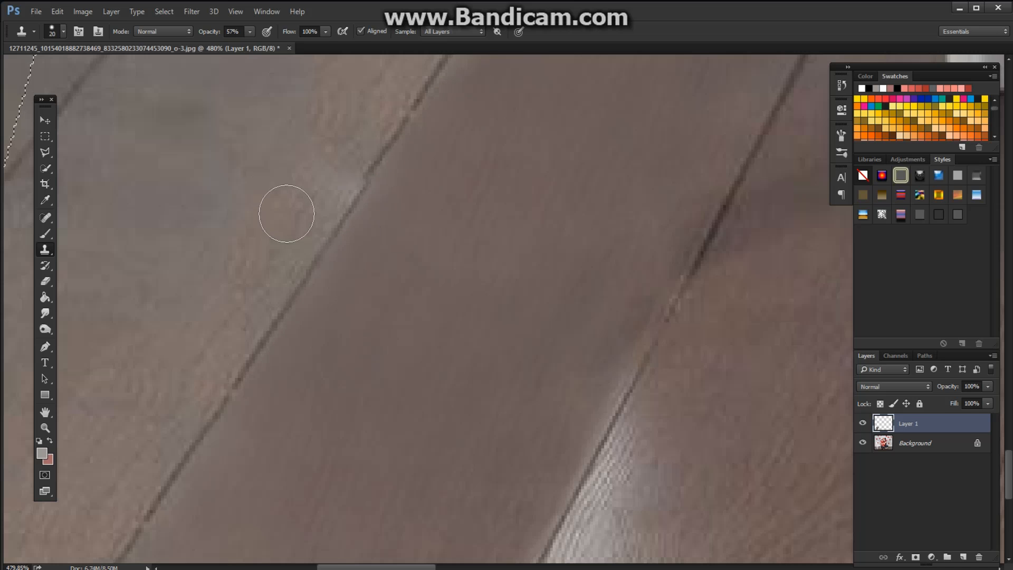
# Clone the darker plank tone over the light patch on the outer side of the left seam
pyautogui.keyDown('alt'); pyautogui.click(419, 240); pyautogui.keyUp('alt')
pyautogui.click(355, 140)
pyautogui.moveTo(326, 196)
pyautogui.mouseDown()
pyautogui.moveTo(331, 172)
pyautogui.moveTo(291, 249)
pyautogui.moveTo(210, 348)
pyautogui.mouseUp()
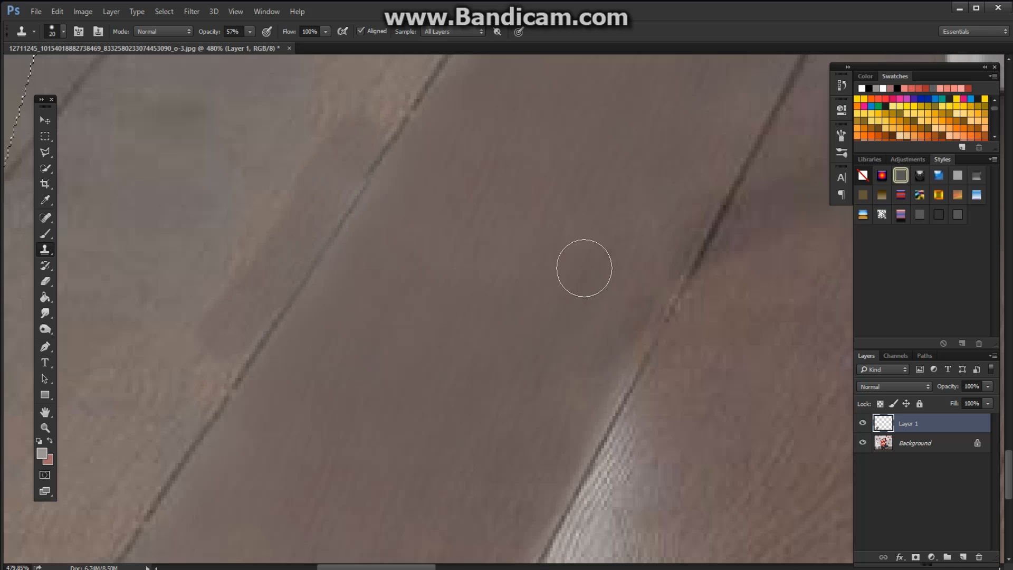
# Clone clean plank wood along the inner side of the right seam down to the photo's lower edge, with a size 20 brush at 57% opacity
pyautogui.moveTo(543, 394)
pyautogui.mouseDown()
pyautogui.moveTo(551, 330)
pyautogui.moveTo(543, 211)
pyautogui.mouseUp()
pyautogui.keyDown('alt'); pyautogui.click(545, 210); pyautogui.keyUp('alt')
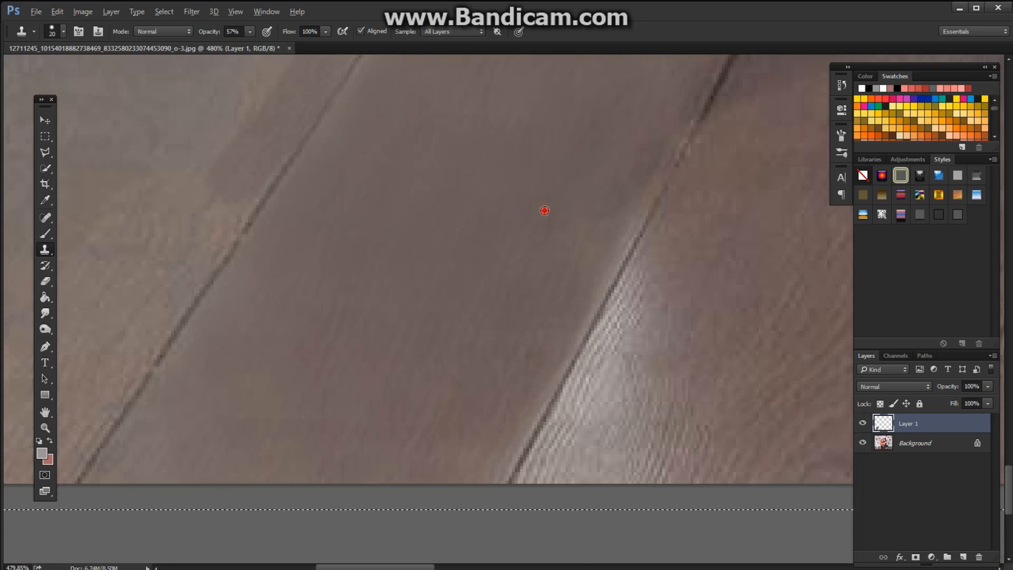
pyautogui.moveTo(655, 146); pyautogui.dragTo(559, 315)
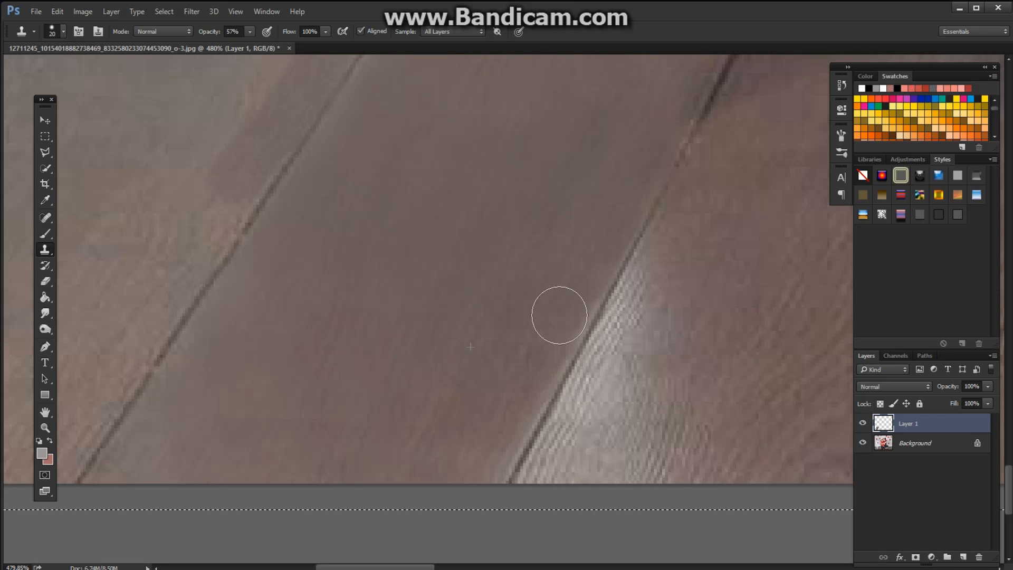
pyautogui.moveTo(531, 376); pyautogui.dragTo(507, 435)
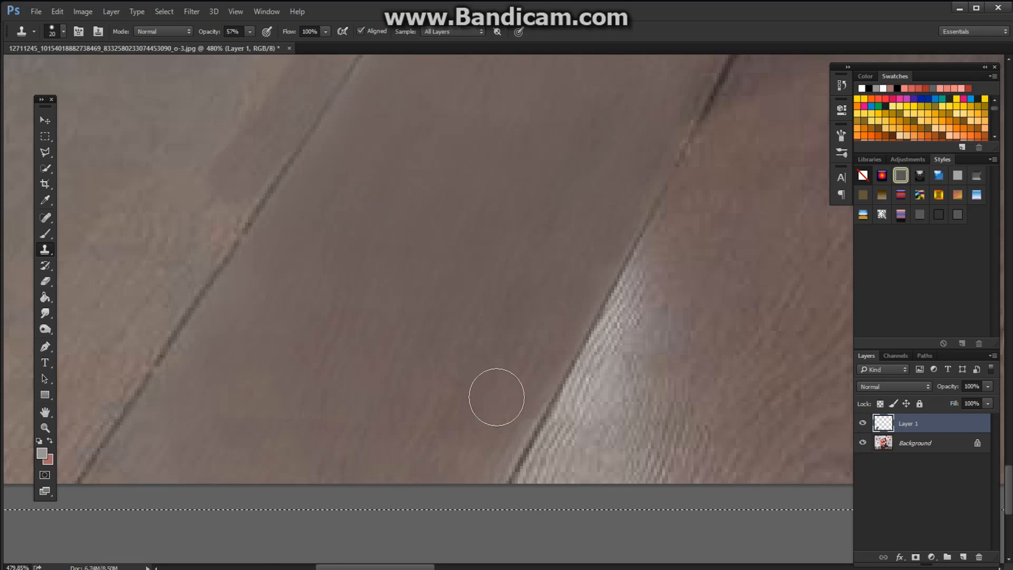
pyautogui.moveTo(540, 397)
pyautogui.mouseDown()
pyautogui.moveTo(501, 428)
pyautogui.moveTo(486, 464)
pyautogui.moveTo(495, 448)
pyautogui.mouseUp()
pyautogui.scroll(-6, 419, 290)
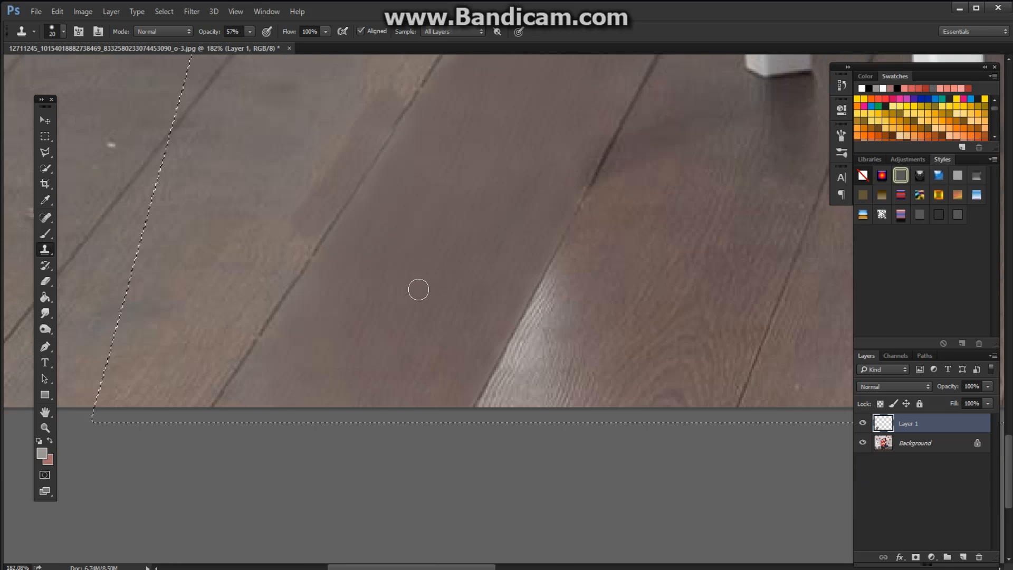
# Add a new layer above Layer 1 and invert the floor selection so the wall area can be retouched
pyautogui.scroll(-2, 418, 290)
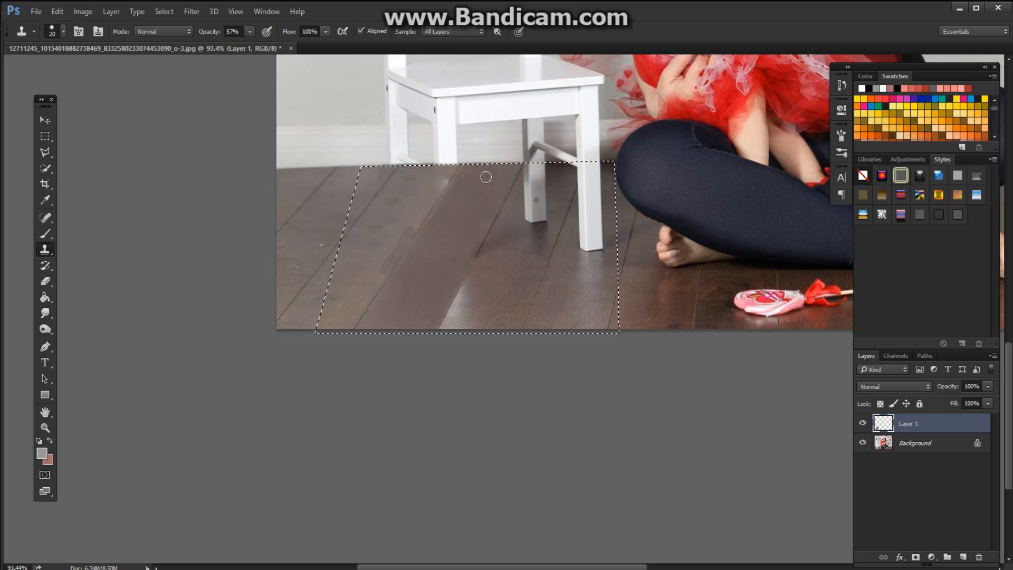
pyautogui.moveTo(486, 141); pyautogui.dragTo(445, 227)
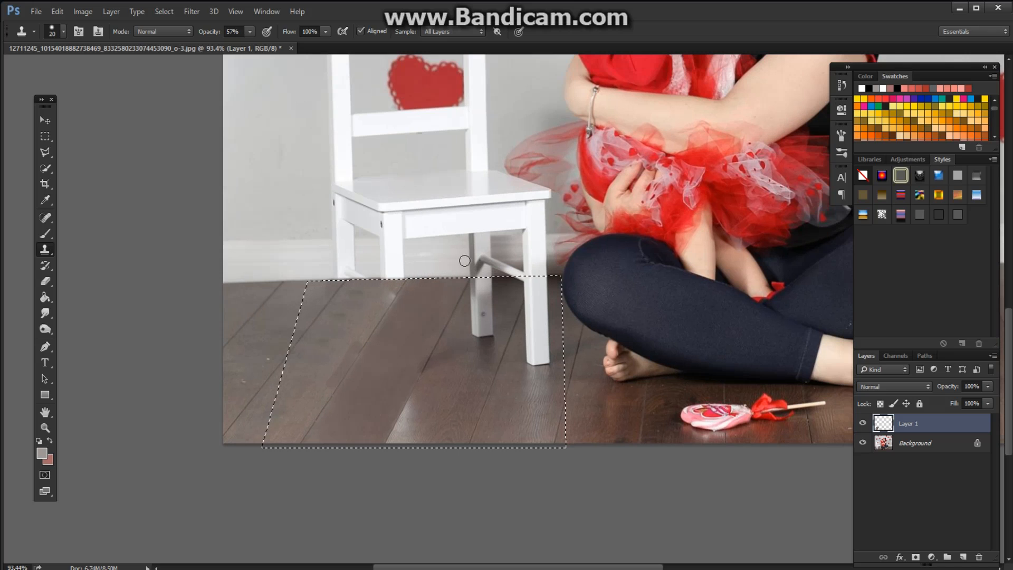
pyautogui.click(963, 557)
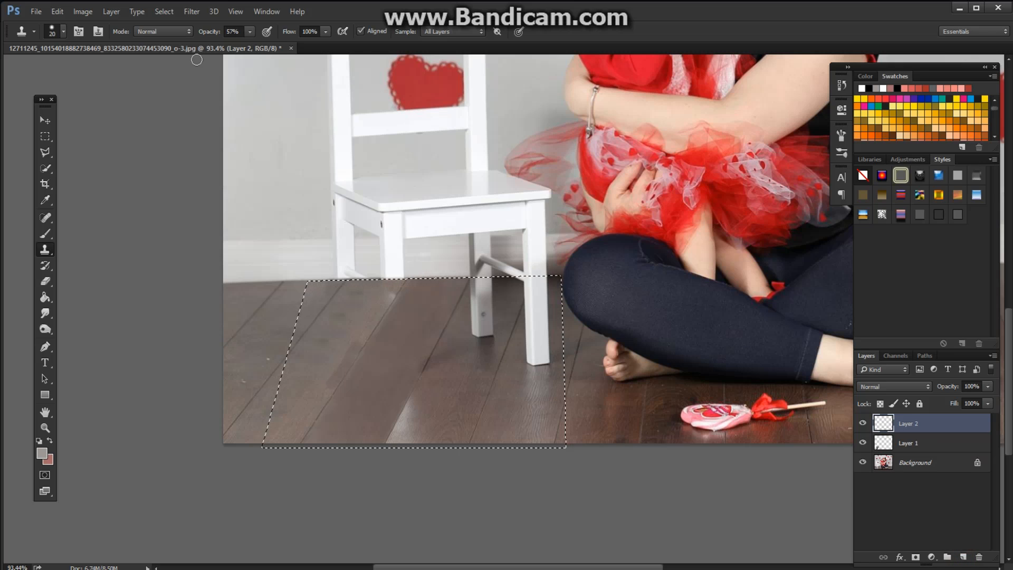
pyautogui.click(164, 12)
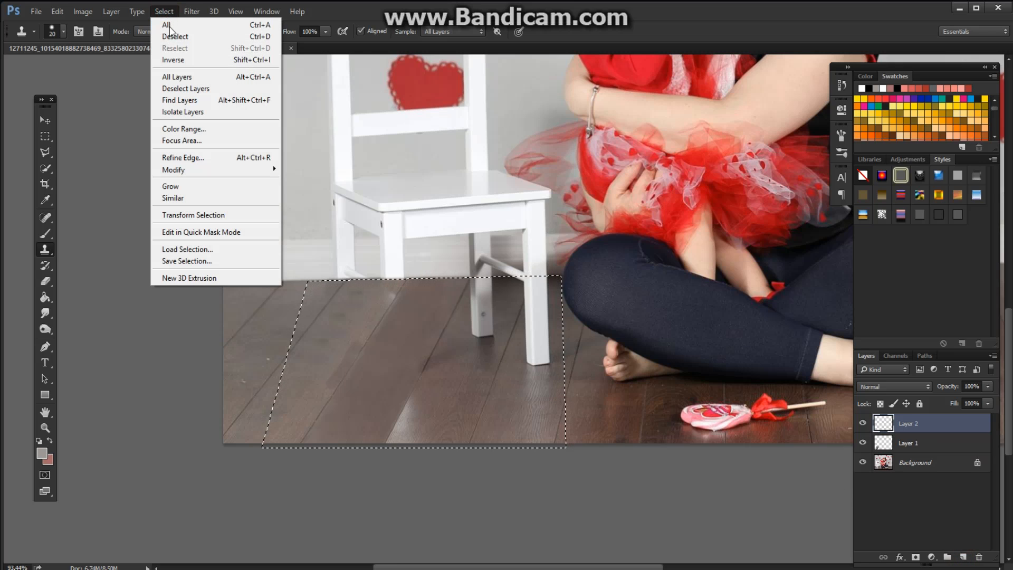
pyautogui.click(171, 59)
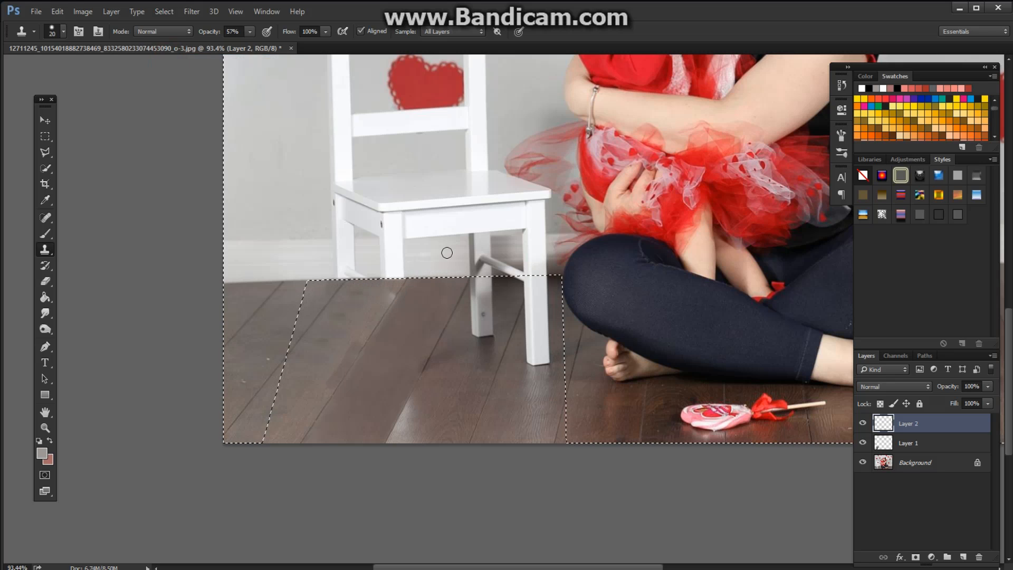
pyautogui.click(45, 136)
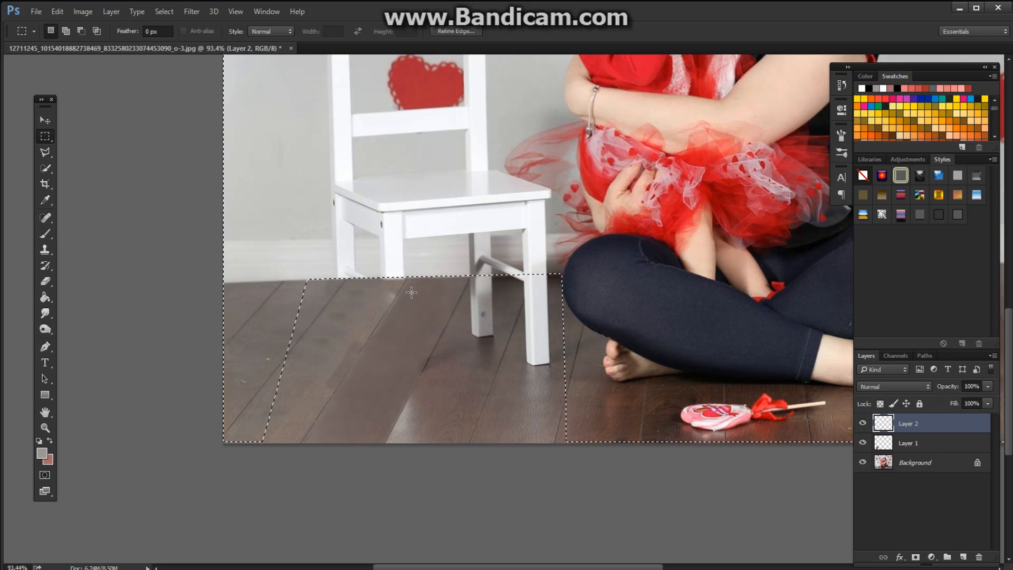
# Clone wall and baseboard over the chair's left legs, lower backrest and outer seat edge, using a size 80 brush at 100% opacity
pyautogui.click(45, 250)
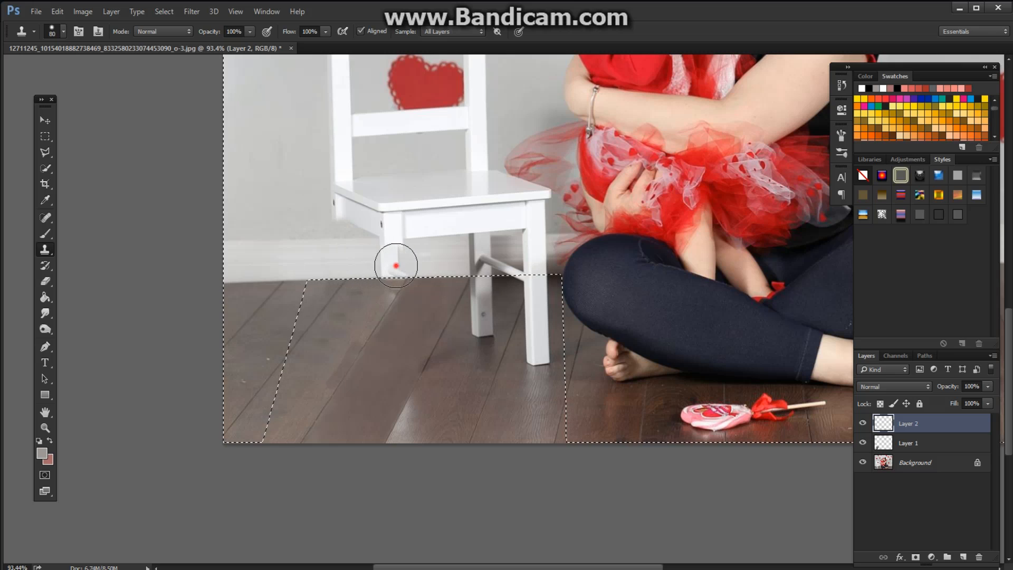
pyautogui.moveTo(448, 249); pyautogui.dragTo(463, 245)
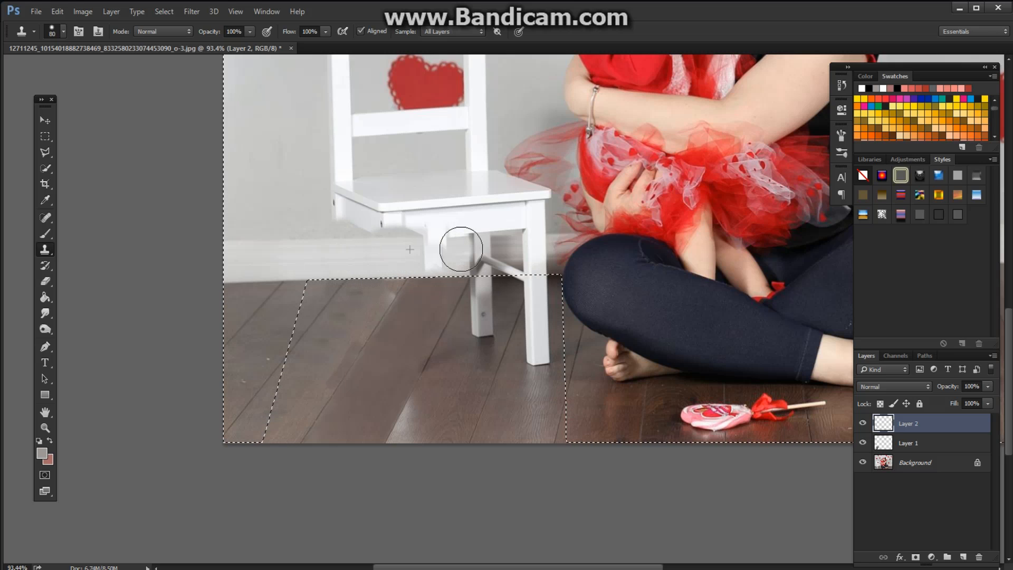
pyautogui.moveTo(338, 209)
pyautogui.mouseDown()
pyautogui.moveTo(375, 207)
pyautogui.moveTo(340, 211)
pyautogui.moveTo(341, 150)
pyautogui.moveTo(343, 168)
pyautogui.moveTo(317, 144)
pyautogui.moveTo(370, 125)
pyautogui.moveTo(406, 128)
pyautogui.moveTo(320, 143)
pyautogui.moveTo(407, 106)
pyautogui.moveTo(387, 144)
pyautogui.moveTo(441, 118)
pyautogui.moveTo(359, 128)
pyautogui.moveTo(322, 156)
pyautogui.moveTo(332, 132)
pyautogui.moveTo(282, 144)
pyautogui.moveTo(304, 165)
pyautogui.mouseUp()
pyautogui.keyDown('alt'); pyautogui.click(319, 143); pyautogui.keyUp('alt')
pyautogui.keyDown('alt'); pyautogui.click(343, 134); pyautogui.keyUp('alt')
pyautogui.keyDown('alt'); pyautogui.click(293, 131); pyautogui.keyUp('alt')
pyautogui.moveTo(332, 87)
pyautogui.mouseDown()
pyautogui.moveTo(388, 100)
pyautogui.moveTo(389, 117)
pyautogui.moveTo(427, 105)
pyautogui.moveTo(412, 122)
pyautogui.mouseUp()
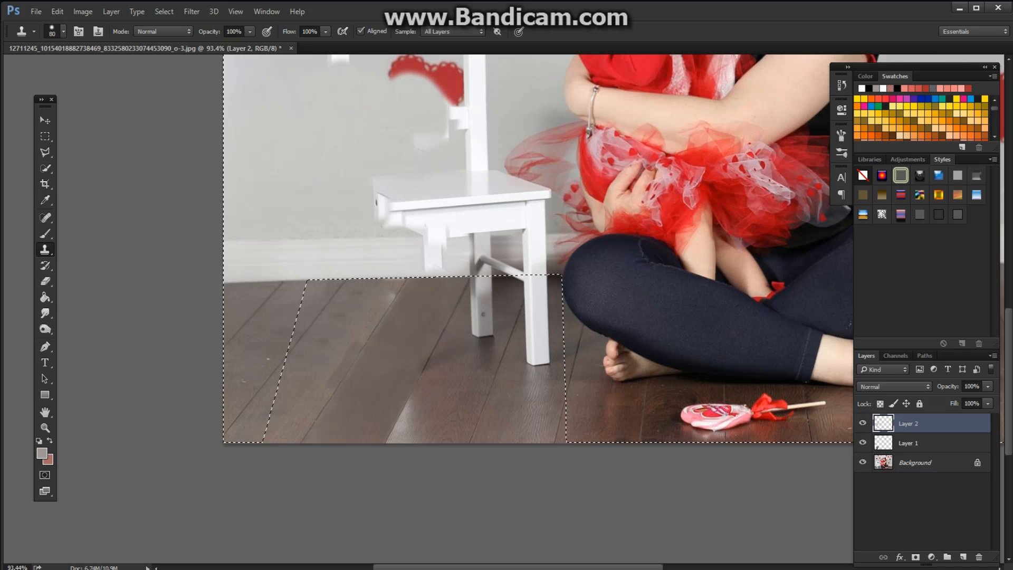
# Try to clone plain wall over the left part of the chair seat
pyautogui.click(962, 1)
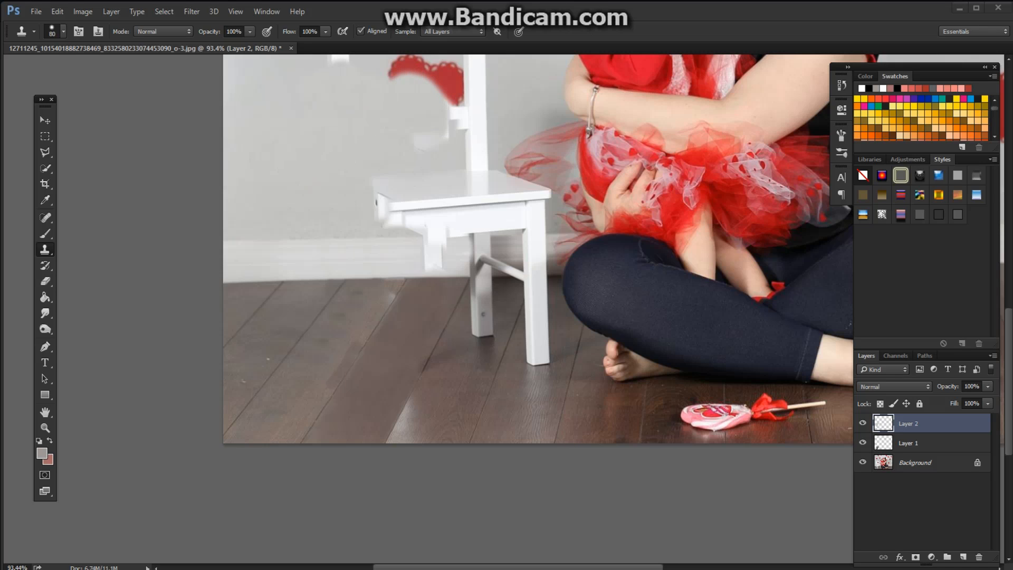
pyautogui.click(319, 185)
pyautogui.keyDown('alt'); pyautogui.click(320, 183); pyautogui.keyUp('alt')
pyautogui.keyDown('alt'); pyautogui.click(442, 185); pyautogui.keyUp('alt')
pyautogui.moveTo(442, 191)
pyautogui.mouseDown()
pyautogui.moveTo(399, 179)
pyautogui.moveTo(373, 207)
pyautogui.moveTo(397, 230)
pyautogui.moveTo(423, 205)
pyautogui.mouseUp()
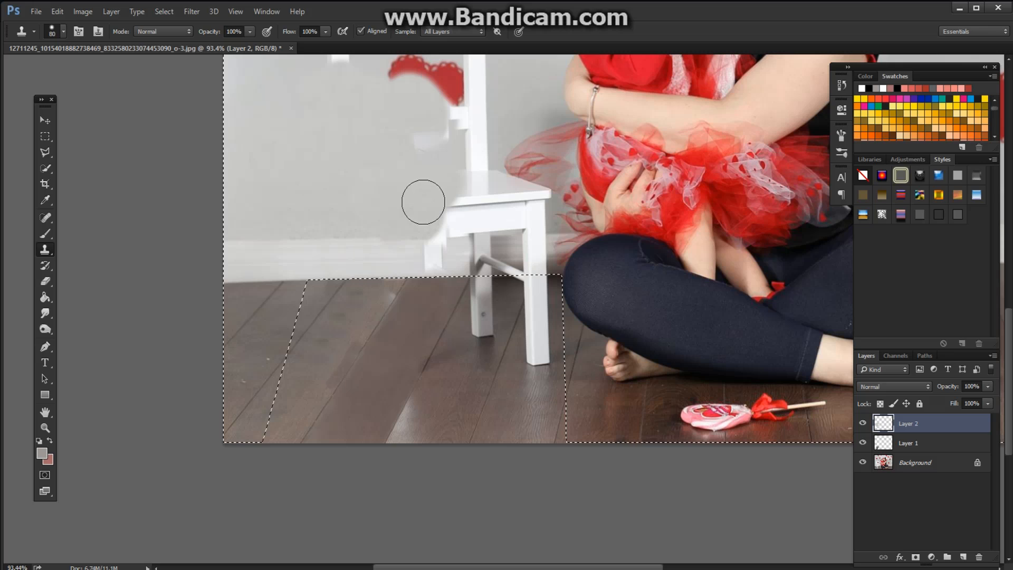
pyautogui.hotkey('ctrl', 'z')
# Clone plain wall over the left half of the seat, the heart behind the chair and part of the right backrest post
pyautogui.keyDown('alt'); pyautogui.click(337, 140); pyautogui.keyUp('alt')
pyautogui.moveTo(369, 181)
pyautogui.mouseDown()
pyautogui.moveTo(398, 215)
pyautogui.moveTo(449, 207)
pyautogui.moveTo(437, 201)
pyautogui.moveTo(452, 183)
pyautogui.moveTo(356, 164)
pyautogui.moveTo(474, 95)
pyautogui.moveTo(392, 79)
pyautogui.moveTo(439, 80)
pyautogui.moveTo(393, 87)
pyautogui.moveTo(381, 107)
pyautogui.moveTo(464, 121)
pyautogui.moveTo(461, 157)
pyautogui.mouseUp()
# Try to clone wall over the leftover white leg piece just above the baseboard
pyautogui.keyDown('alt'); pyautogui.click(396, 107); pyautogui.keyUp('alt')
pyautogui.moveTo(380, 229); pyautogui.dragTo(431, 233)
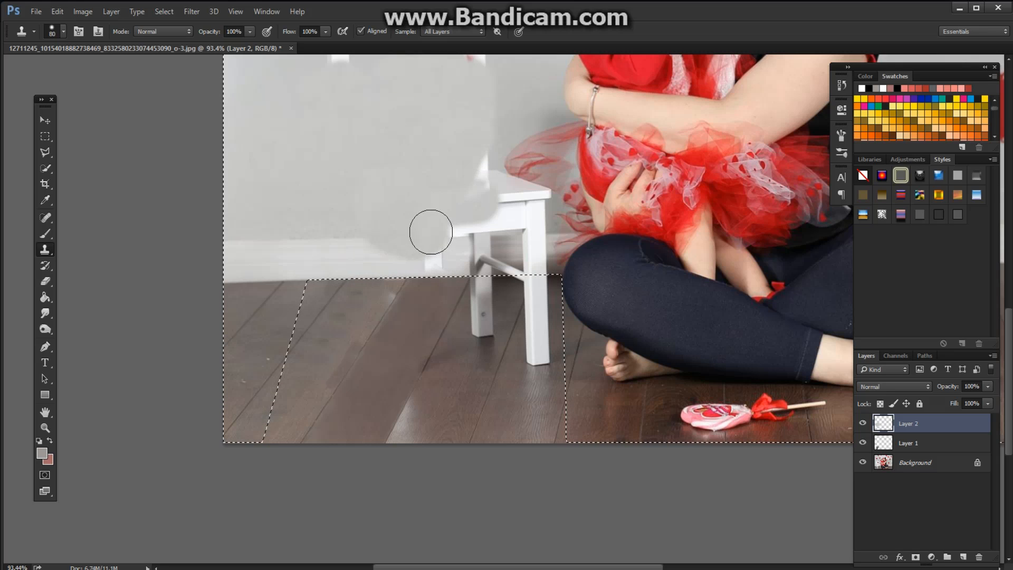
pyautogui.hotkey('ctrl', 'alt', 'z')
pyautogui.hotkey('ctrl', 'alt', 'z')
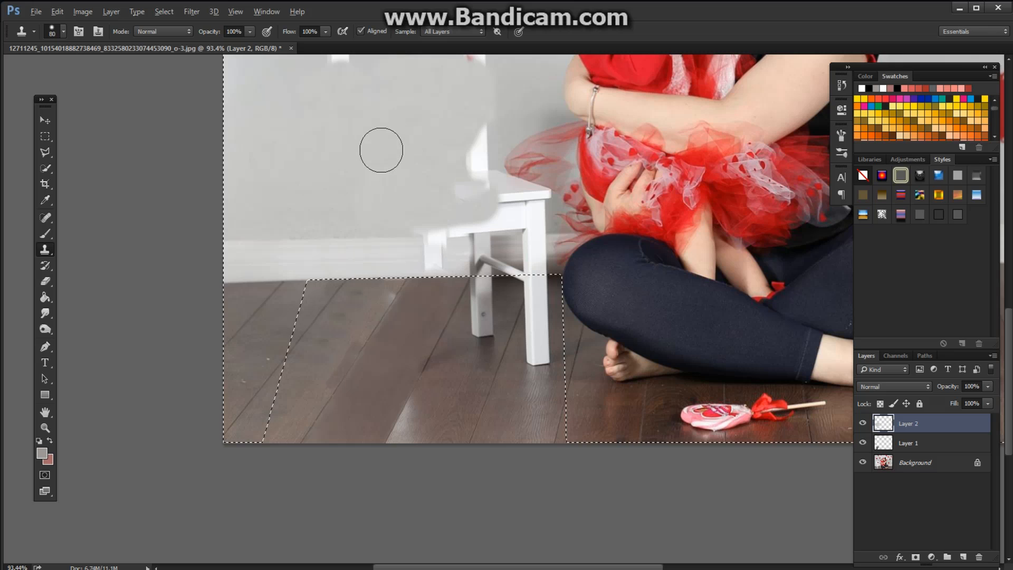
# Clone wall and baseboard over the right backrest post, the rest of the seat and the chair legs above the floor line
pyautogui.keyDown('alt'); pyautogui.click(381, 150); pyautogui.keyUp('alt')
pyautogui.moveTo(486, 139)
pyautogui.mouseDown()
pyautogui.moveTo(457, 174)
pyautogui.moveTo(464, 190)
pyautogui.moveTo(482, 183)
pyautogui.moveTo(448, 206)
pyautogui.mouseUp()
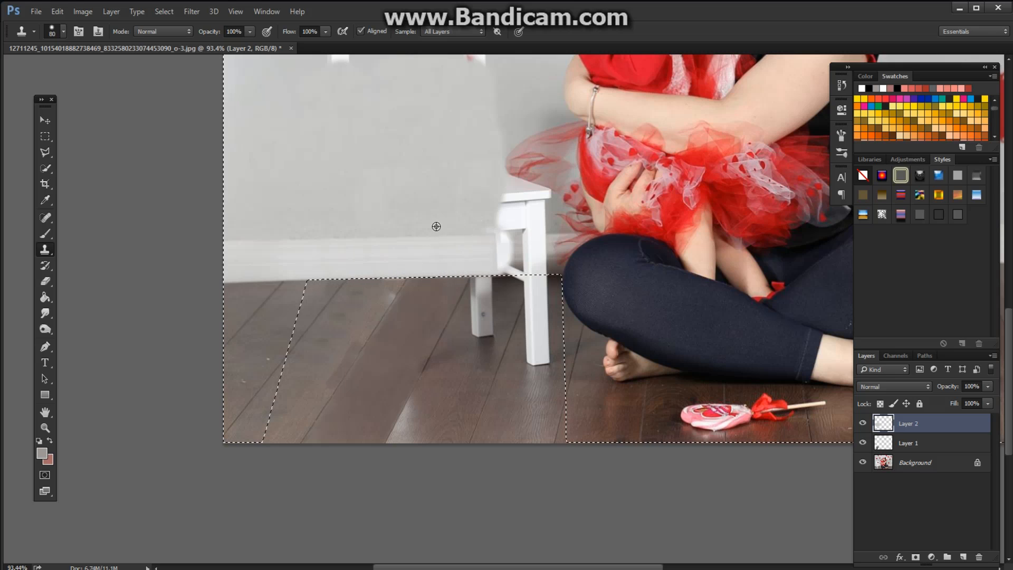
pyautogui.moveTo(477, 236)
pyautogui.mouseDown()
pyautogui.moveTo(516, 226)
pyautogui.moveTo(500, 233)
pyautogui.moveTo(504, 261)
pyautogui.moveTo(522, 255)
pyautogui.moveTo(525, 239)
pyautogui.moveTo(527, 249)
pyautogui.moveTo(529, 212)
pyautogui.moveTo(489, 190)
pyautogui.moveTo(518, 230)
pyautogui.mouseUp()
# Blend the rough wall edge beside the tulle skirt by cloning plain wall with a size 20 brush at 22% opacity
pyautogui.scroll(6, 594, 219)
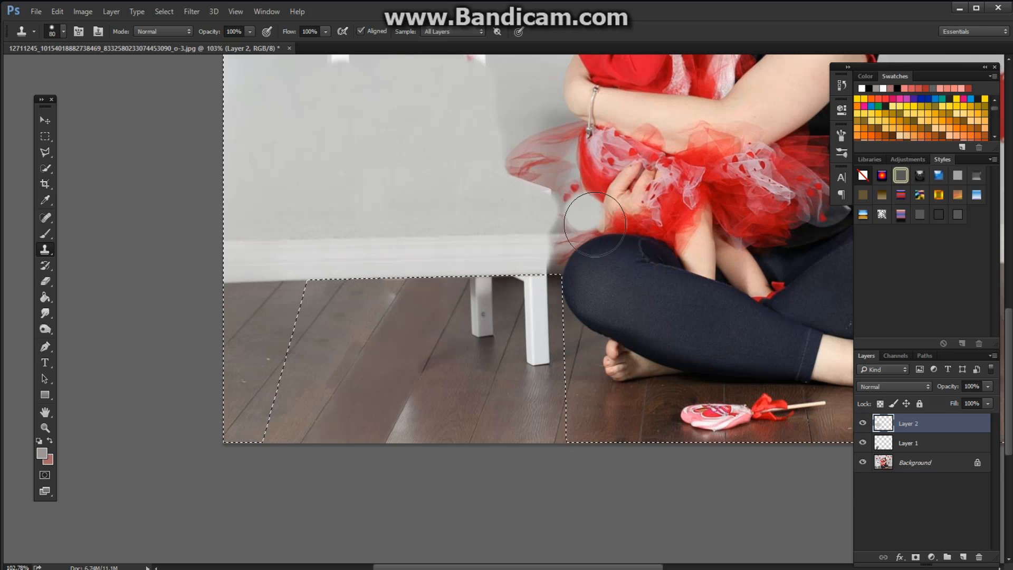
pyautogui.scroll(2, 607, 225)
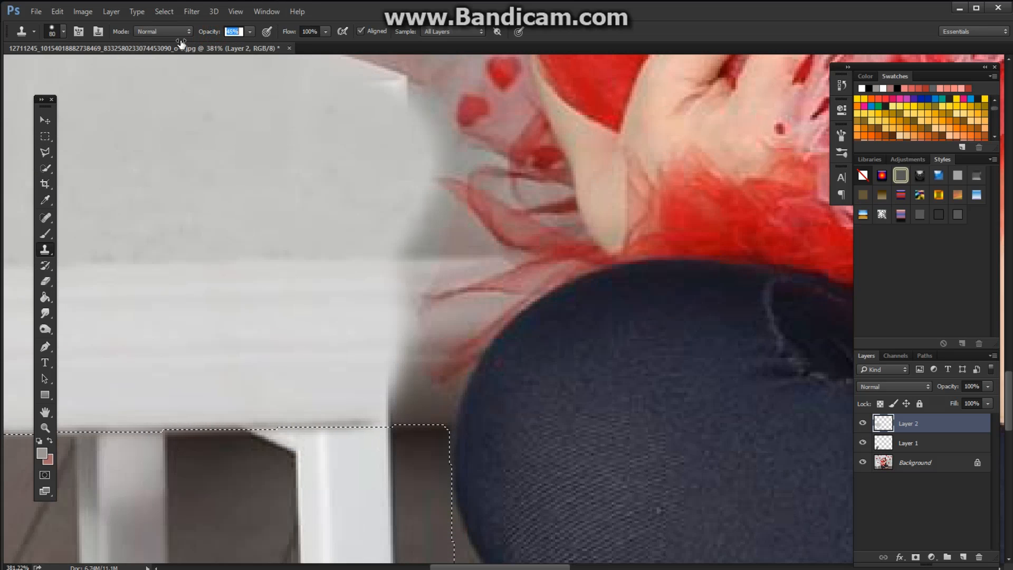
pyautogui.write('22')
pyautogui.press('Return')
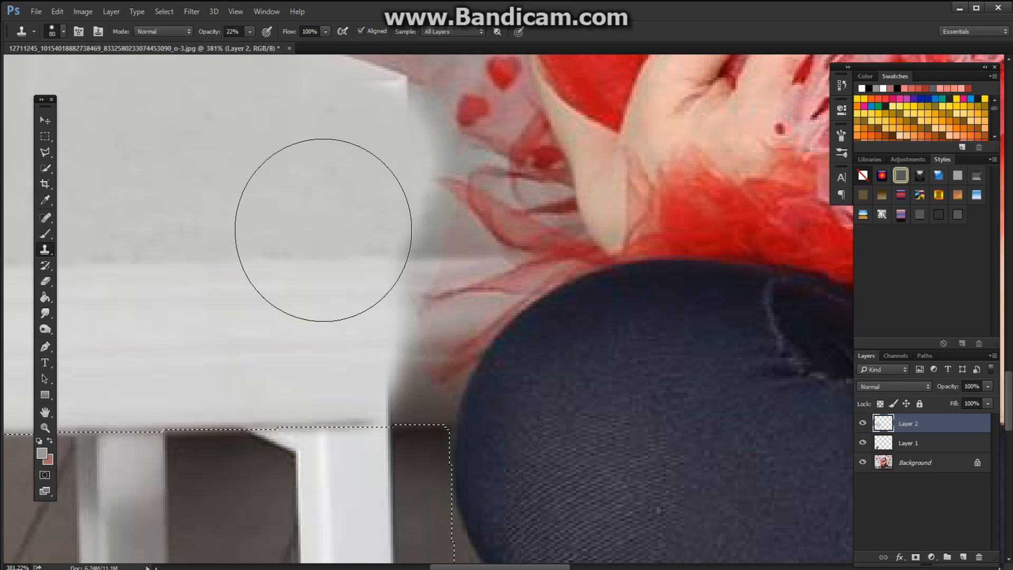
pyautogui.press('[')
pyautogui.press('[')
pyautogui.press('[')
pyautogui.press('[')
pyautogui.press('[')
pyautogui.press('[')
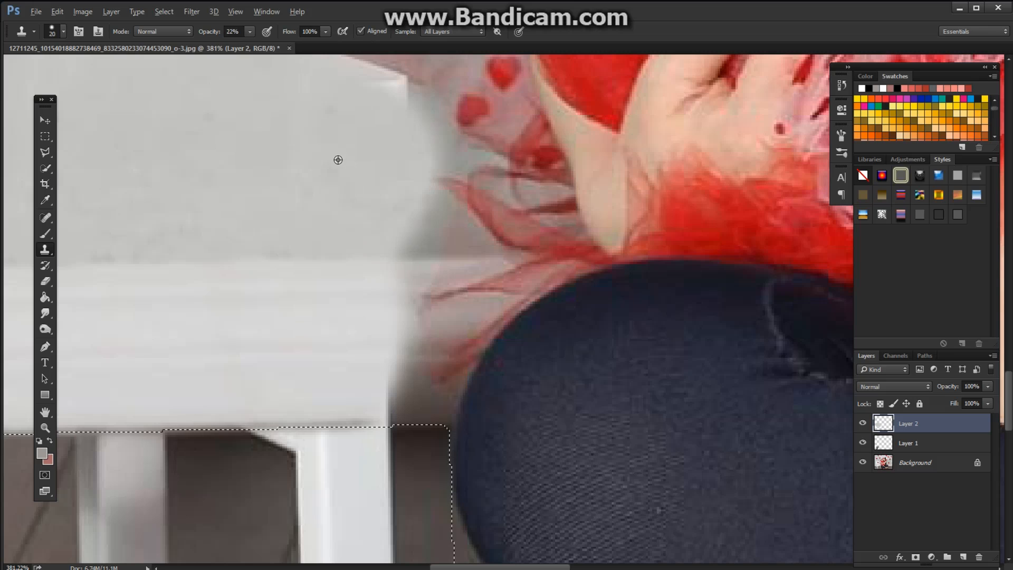
pyautogui.keyDown('alt'); pyautogui.click(336, 158); pyautogui.keyUp('alt')
pyautogui.moveTo(415, 110)
pyautogui.mouseDown()
pyautogui.moveTo(436, 148)
pyautogui.moveTo(454, 152)
pyautogui.moveTo(422, 139)
pyautogui.moveTo(412, 163)
pyautogui.moveTo(430, 214)
pyautogui.moveTo(405, 215)
pyautogui.mouseUp()
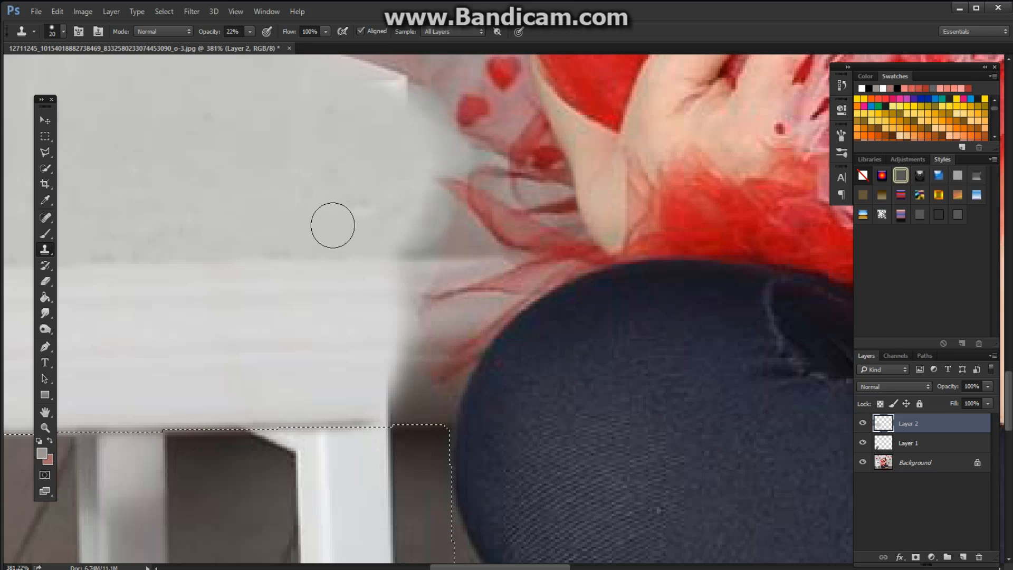
# Clone baseboard and wall softly over the dark edge beside the knee and the leftover white seat corner by the tulle
pyautogui.keyDown('alt'); pyautogui.click(333, 297); pyautogui.keyUp('alt')
pyautogui.moveTo(400, 305)
pyautogui.mouseDown()
pyautogui.moveTo(392, 380)
pyautogui.moveTo(381, 390)
pyautogui.moveTo(411, 402)
pyautogui.moveTo(349, 400)
pyautogui.moveTo(364, 399)
pyautogui.moveTo(386, 364)
pyautogui.moveTo(404, 389)
pyautogui.moveTo(418, 382)
pyautogui.moveTo(405, 372)
pyautogui.moveTo(418, 402)
pyautogui.mouseUp()
pyautogui.rightClick(353, 301)
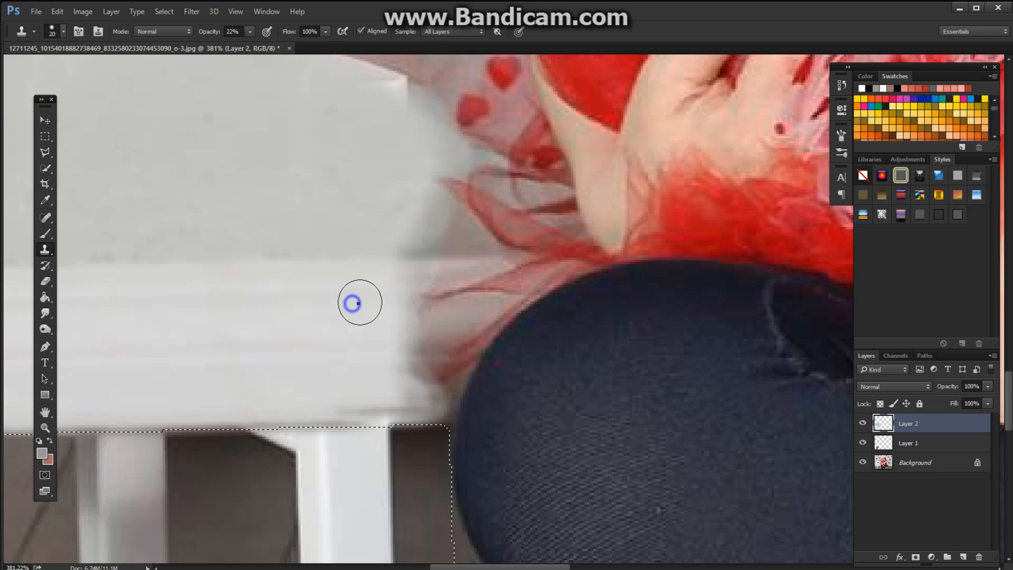
pyautogui.click(429, 362)
pyautogui.click(306, 319)
pyautogui.moveTo(430, 394)
pyautogui.mouseDown()
pyautogui.moveTo(396, 397)
pyautogui.moveTo(406, 350)
pyautogui.moveTo(460, 323)
pyautogui.moveTo(387, 368)
pyautogui.moveTo(403, 379)
pyautogui.moveTo(417, 365)
pyautogui.moveTo(408, 390)
pyautogui.moveTo(425, 364)
pyautogui.moveTo(407, 364)
pyautogui.moveTo(433, 399)
pyautogui.moveTo(425, 404)
pyautogui.moveTo(444, 322)
pyautogui.moveTo(462, 319)
pyautogui.moveTo(392, 357)
pyautogui.moveTo(413, 374)
pyautogui.moveTo(414, 280)
pyautogui.moveTo(459, 235)
pyautogui.moveTo(433, 238)
pyautogui.moveTo(432, 200)
pyautogui.moveTo(395, 279)
pyautogui.moveTo(404, 267)
pyautogui.moveTo(395, 249)
pyautogui.moveTo(415, 294)
pyautogui.mouseUp()
pyautogui.moveTo(467, 237)
pyautogui.mouseDown()
pyautogui.moveTo(435, 219)
pyautogui.moveTo(453, 153)
pyautogui.moveTo(443, 147)
pyautogui.mouseUp()
pyautogui.moveTo(399, 113)
pyautogui.mouseDown()
pyautogui.moveTo(359, 86)
pyautogui.moveTo(380, 92)
pyautogui.moveTo(371, 85)
pyautogui.moveTo(385, 84)
pyautogui.moveTo(375, 86)
pyautogui.moveTo(389, 97)
pyautogui.mouseUp()
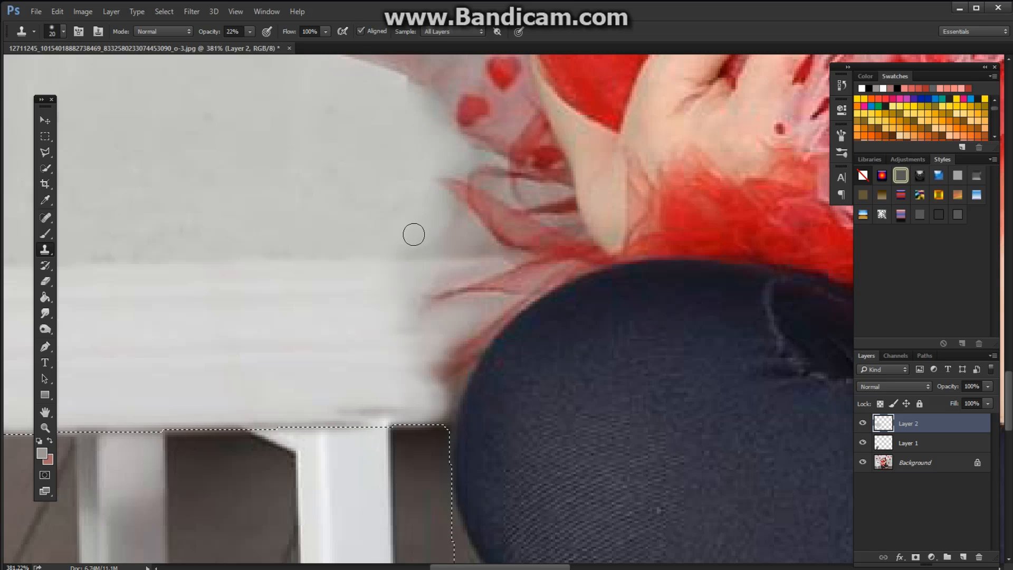
# Remove the dark specks on the wall around the remaining backrest bar with the Content-Aware Spot Healing Brush on the Background layer
pyautogui.scroll(-10, 413, 234)
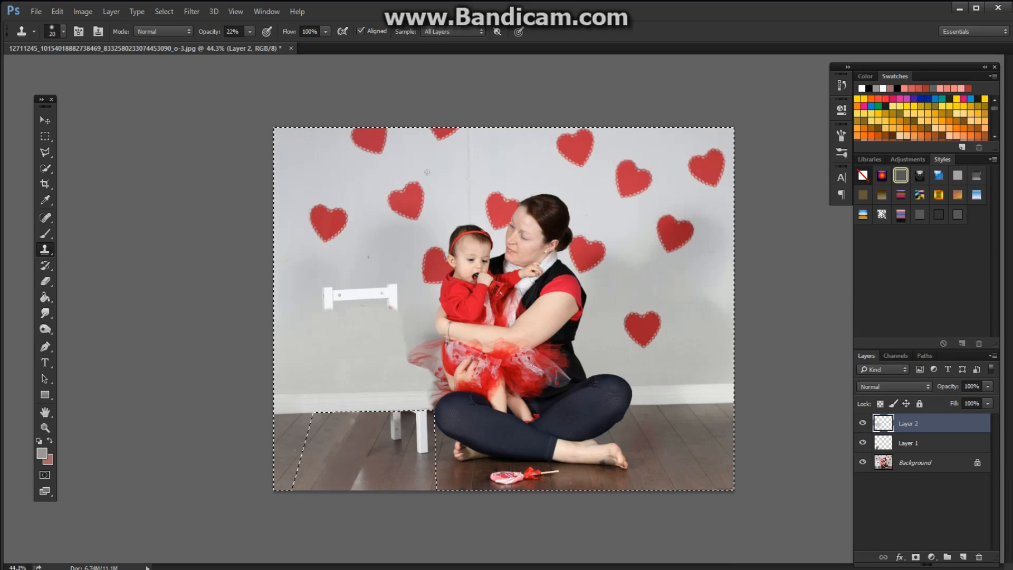
pyautogui.scroll(3, 327, 275)
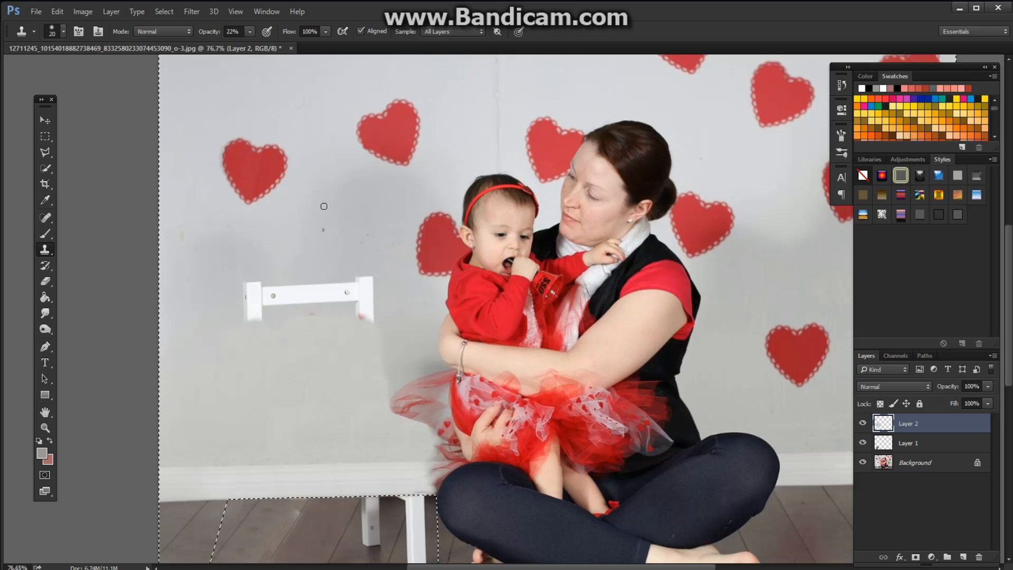
pyautogui.scroll(2, 327, 218)
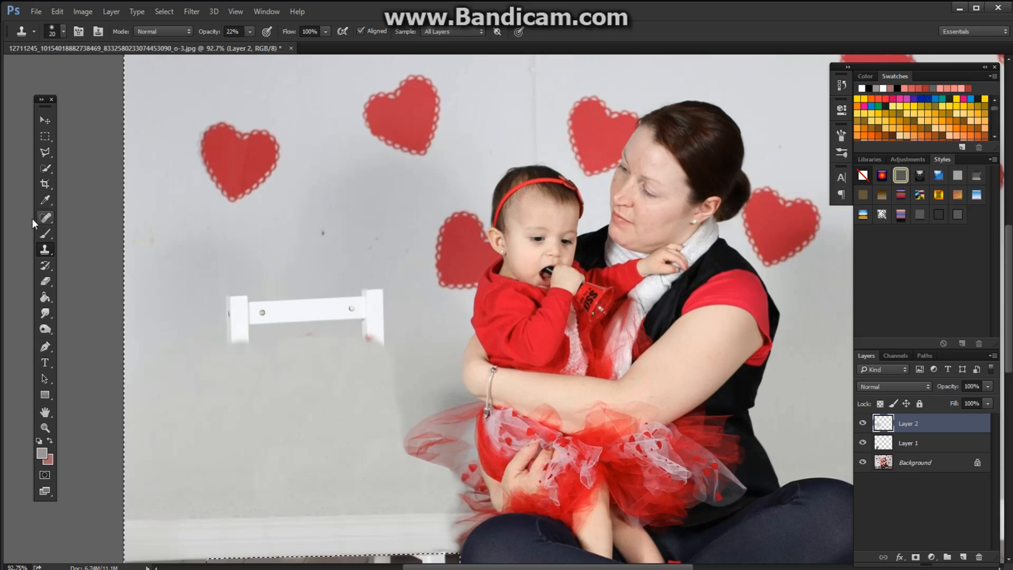
pyautogui.click(46, 217)
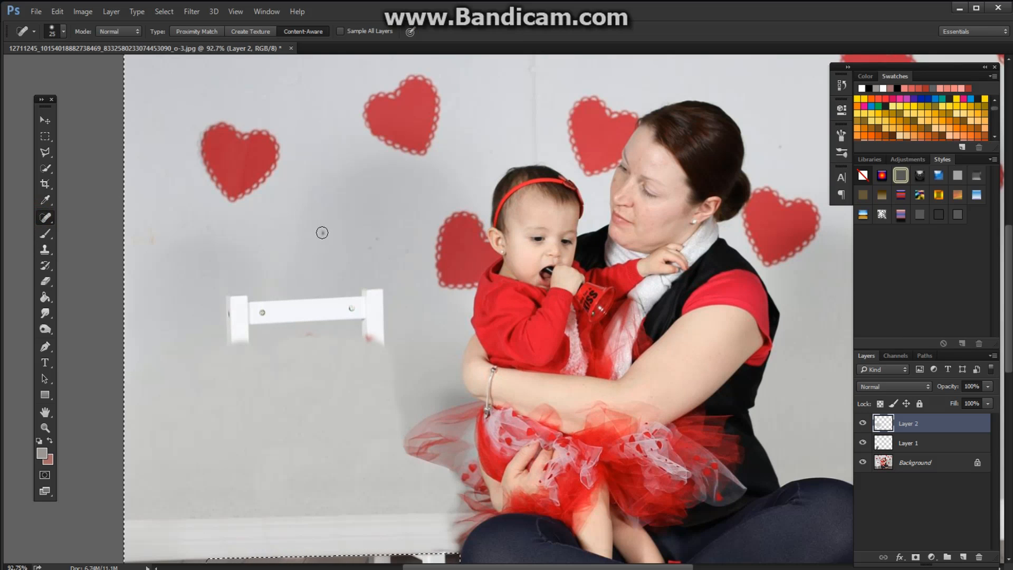
pyautogui.click(885, 463)
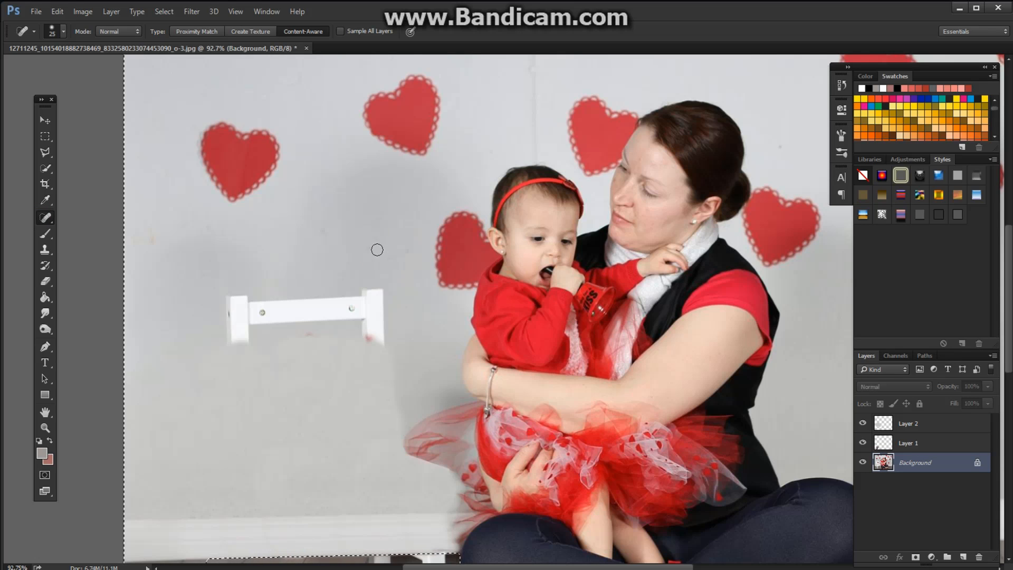
pyautogui.click(370, 250)
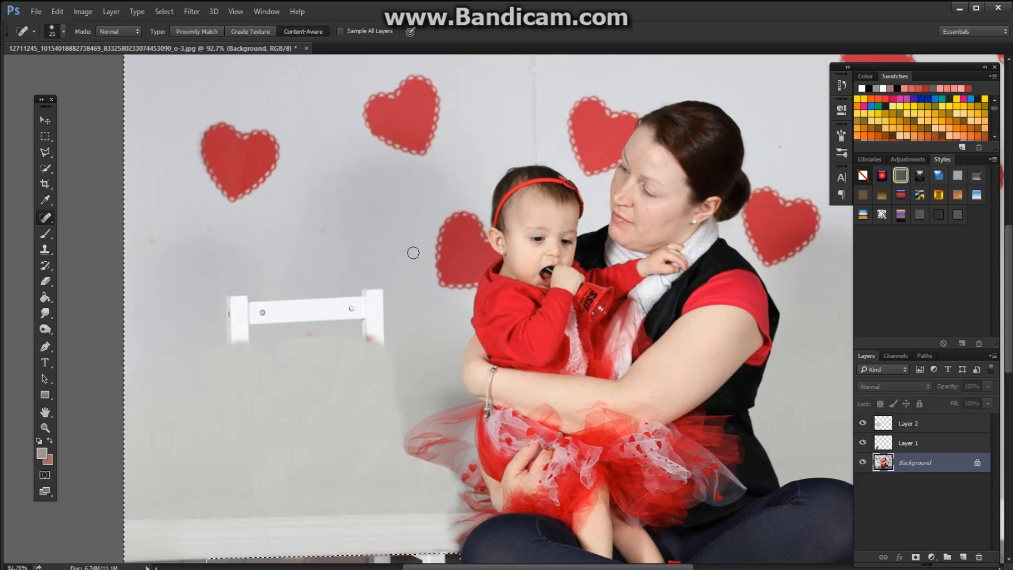
pyautogui.click(316, 232)
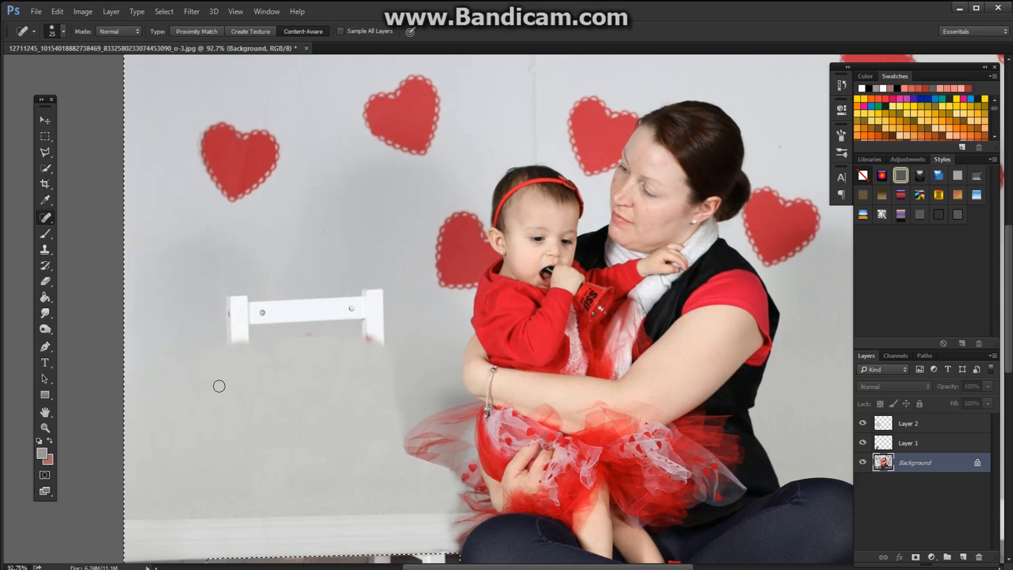
pyautogui.click(309, 338)
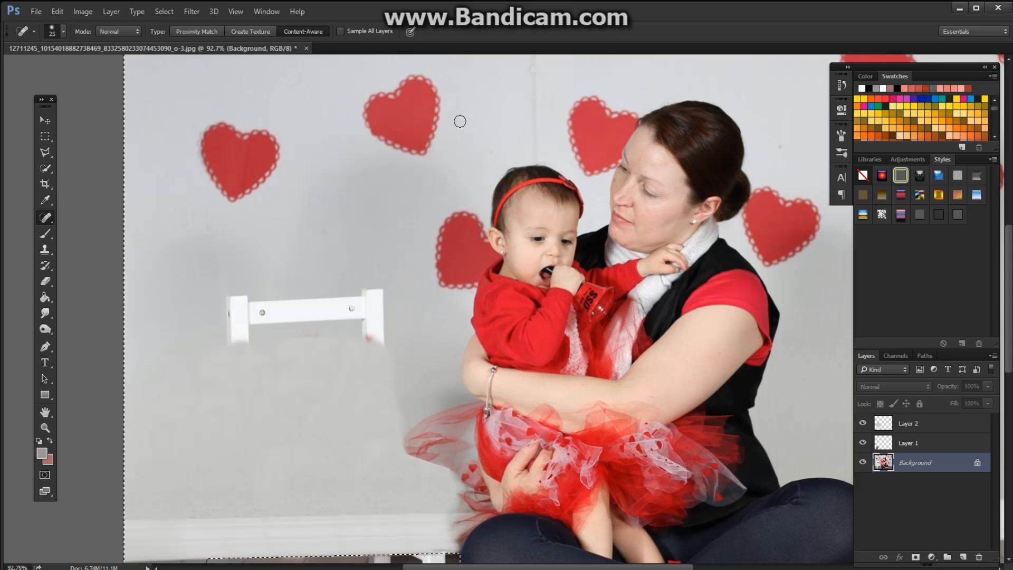
# Heal the vertical seam line on the upper wall between the hearts with the Spot Healing Brush
pyautogui.moveTo(590, 127); pyautogui.dragTo(497, 252)
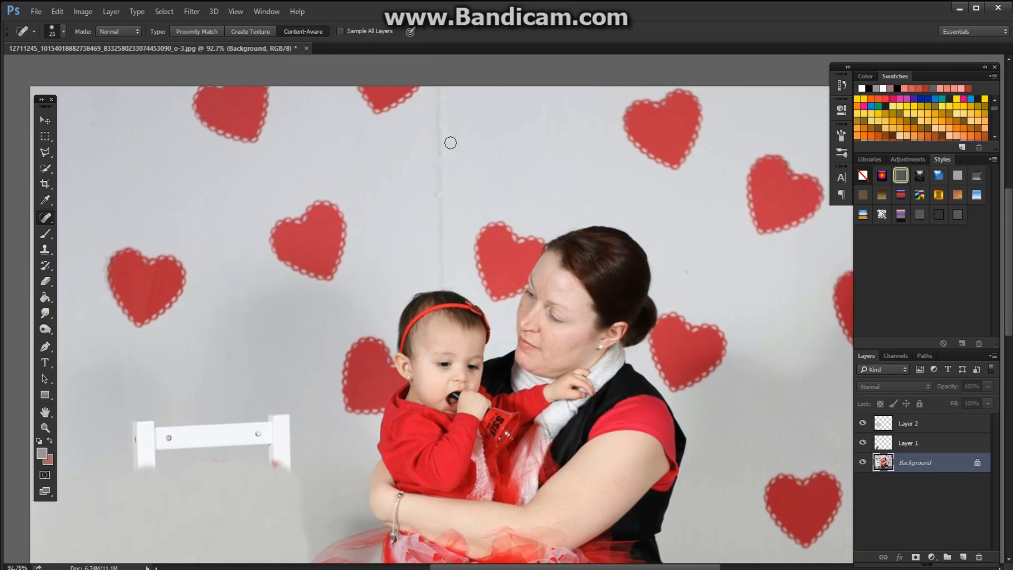
pyautogui.moveTo(441, 96); pyautogui.dragTo(443, 280)
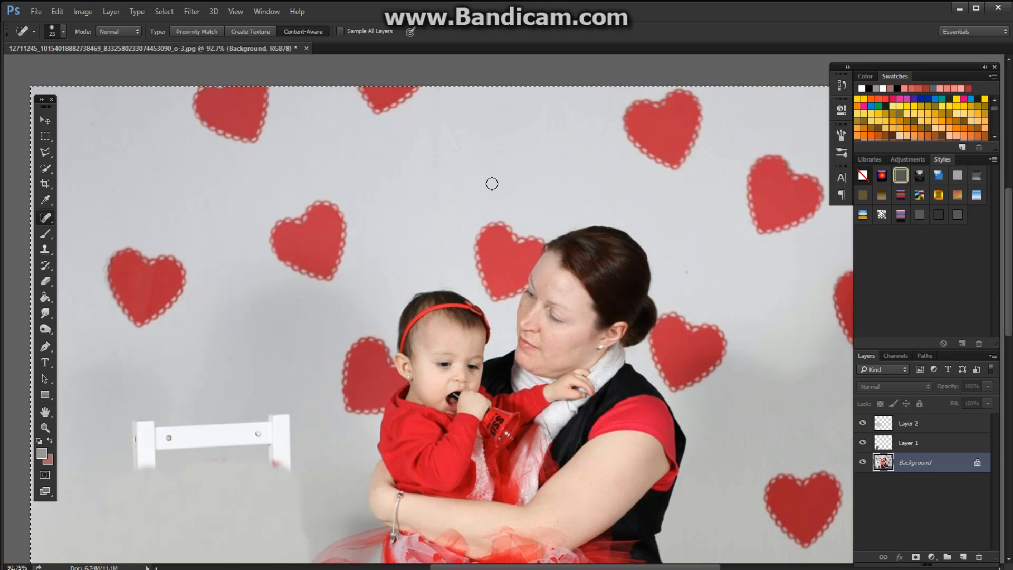
# Heal the faint vertical streaks on the wall above the child's head with long size 25 Spot Healing Brush strokes
pyautogui.moveTo(454, 131)
pyautogui.mouseDown()
pyautogui.moveTo(439, 163)
pyautogui.moveTo(442, 274)
pyautogui.mouseUp()
pyautogui.moveTo(442, 93); pyautogui.dragTo(426, 181)
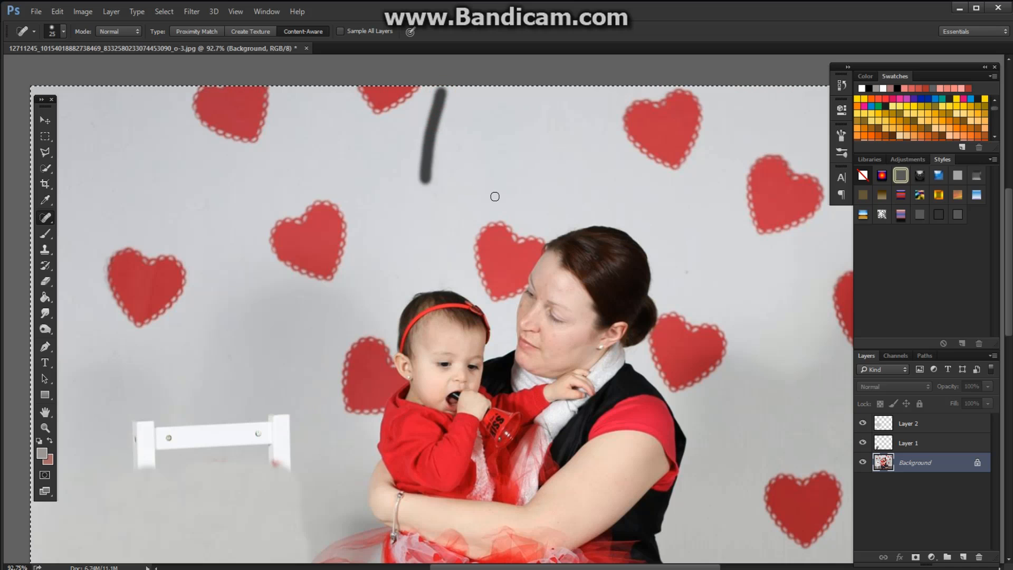
# Clone plain wall over one end of the leftover backrest bar using the Clone Stamp at size 175 and 22% opacity
pyautogui.scroll(-3, 494, 197)
pyautogui.scroll(-1, 498, 196)
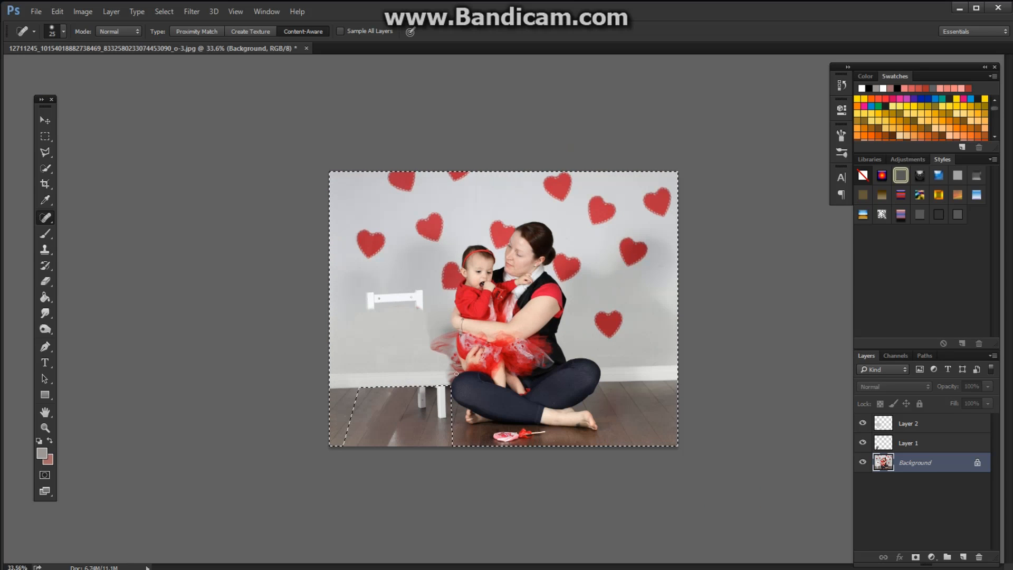
pyautogui.scroll(1, 418, 350)
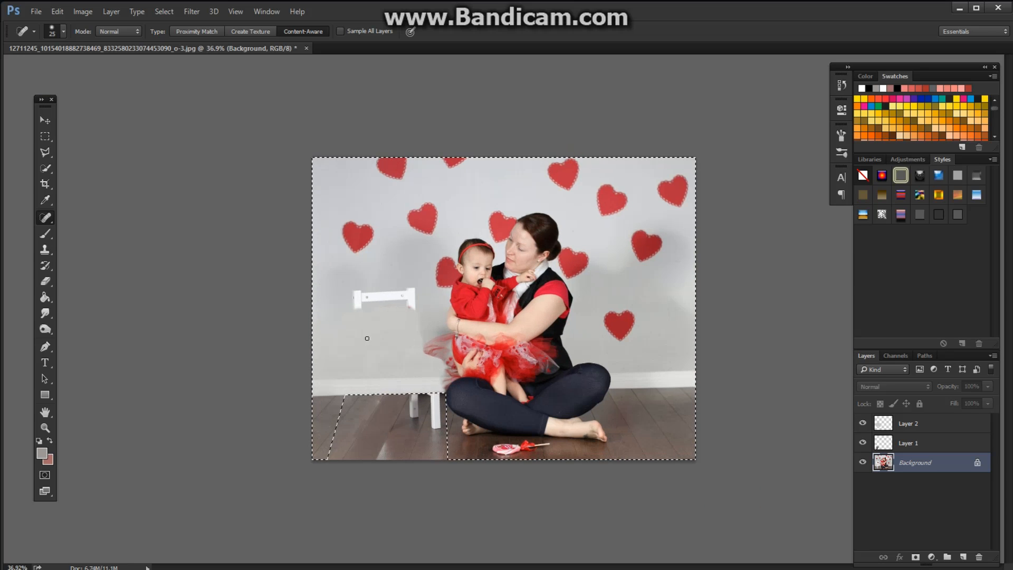
pyautogui.click(44, 250)
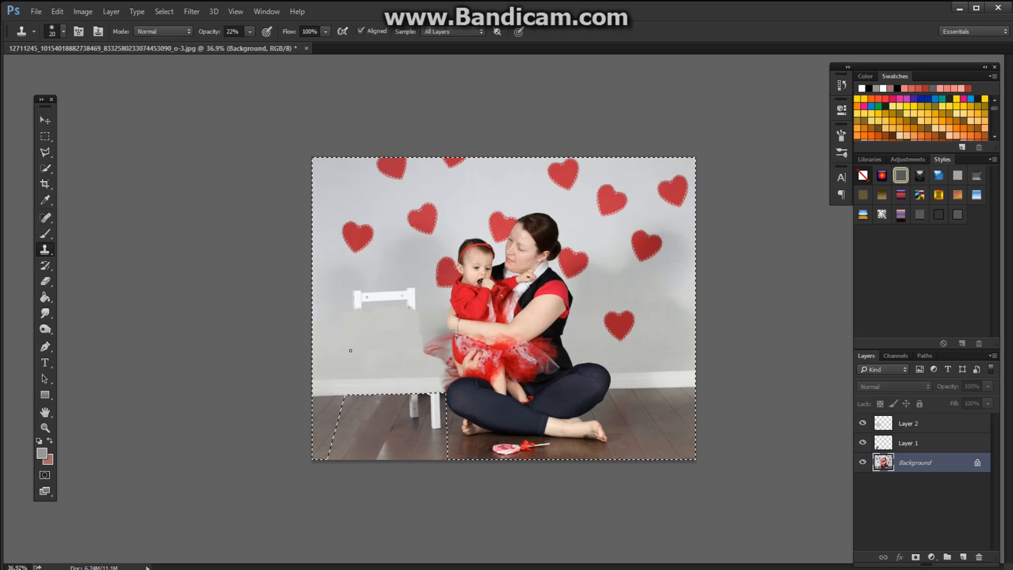
pyautogui.press(']')
pyautogui.press(']')
pyautogui.press(']')
pyautogui.press(']')
pyautogui.press(']')
pyautogui.press(']')
pyautogui.press(']')
pyautogui.press(']')
pyautogui.press(']')
pyautogui.press(']')
pyautogui.press(']')
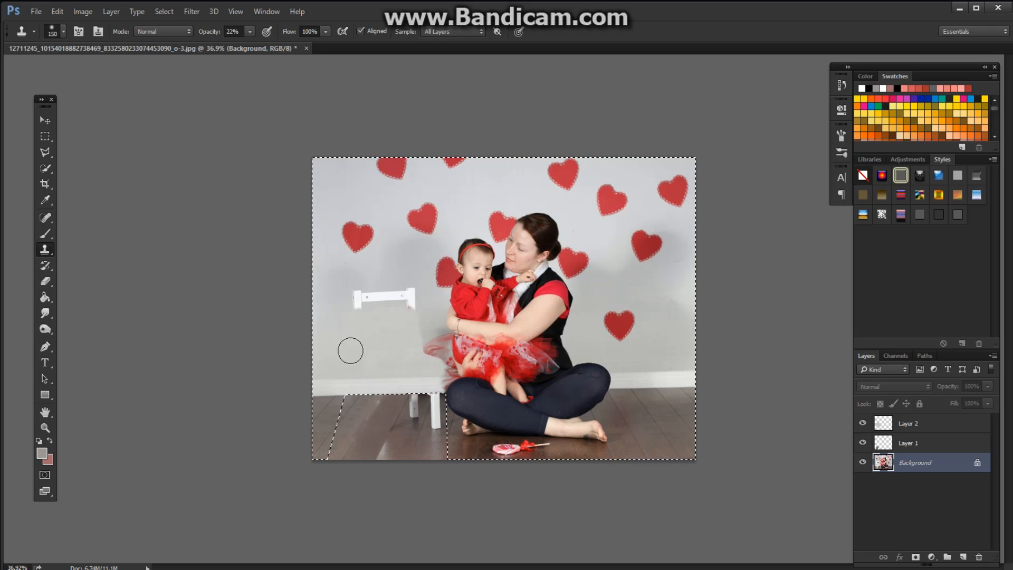
pyautogui.keyDown('alt'); pyautogui.click(350, 346); pyautogui.keyUp('alt')
pyautogui.moveTo(346, 303); pyautogui.dragTo(371, 308)
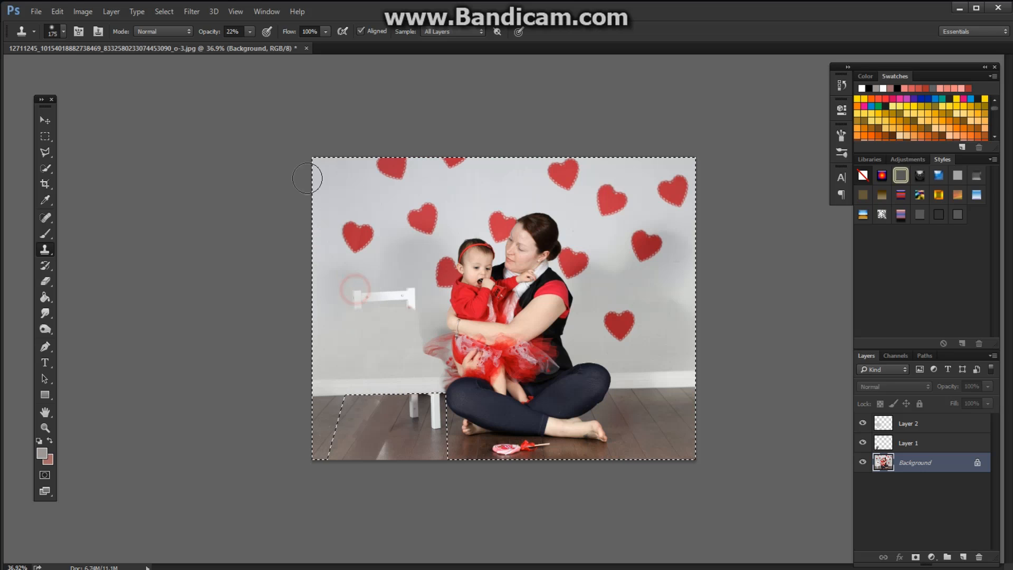
# Set the Clone Stamp opacity to 100% and cover the leftover backrest bar with a complete cloned wall heart, undoing a partial one
pyautogui.moveTo(204, 31); pyautogui.dragTo(358, 61)
pyautogui.moveTo(350, 296)
pyautogui.mouseDown()
pyautogui.moveTo(400, 296)
pyautogui.moveTo(372, 291)
pyautogui.moveTo(412, 311)
pyautogui.mouseUp()
pyautogui.keyDown('alt'); pyautogui.click(372, 290); pyautogui.keyUp('alt')
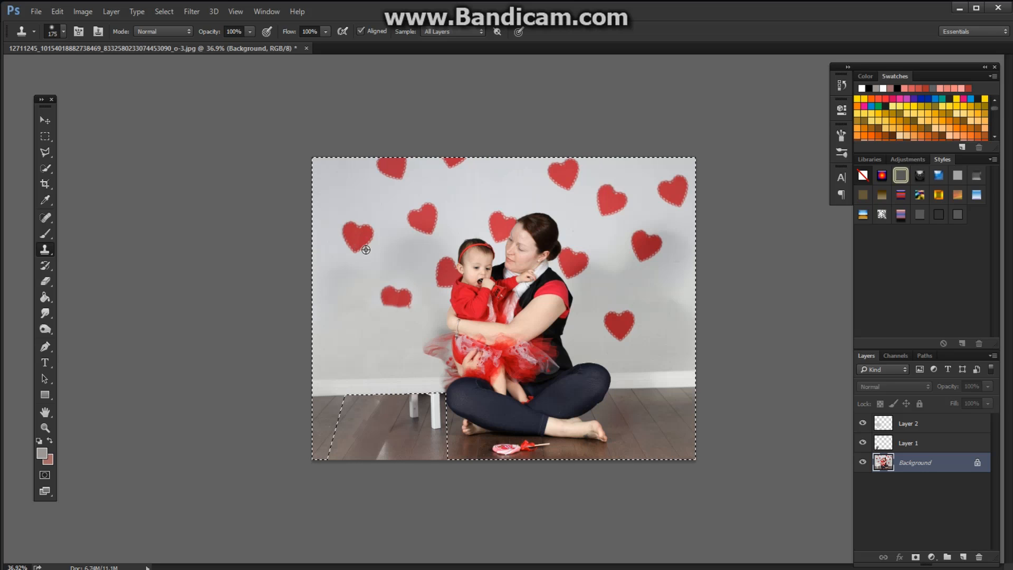
pyautogui.hotkey('ctrl', 'z')
pyautogui.keyDown('alt'); pyautogui.click(510, 302); pyautogui.keyUp('alt')
pyautogui.click(384, 292)
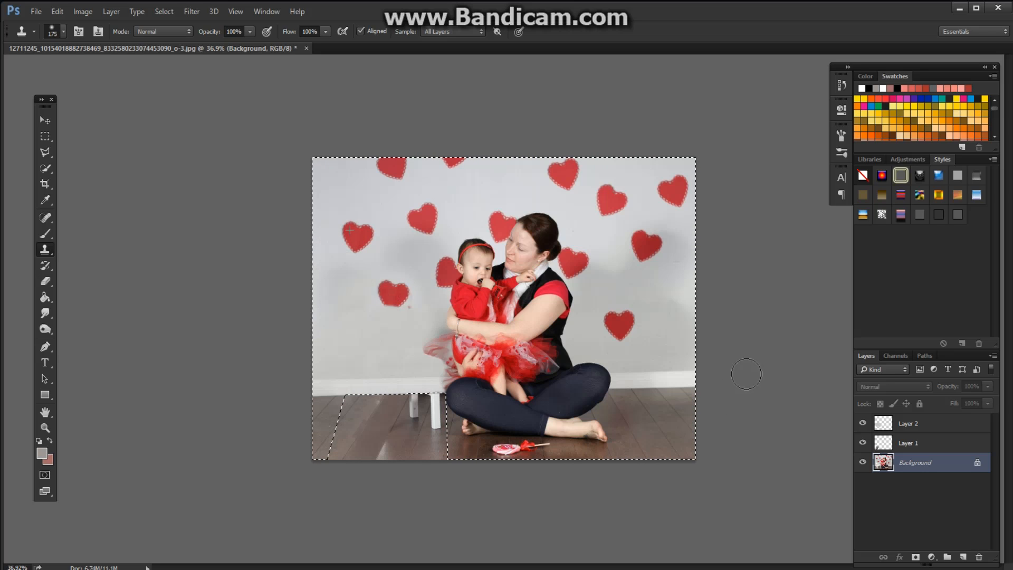
# Clone over the wooden floor beside the remaining chair legs with the size 175 brush at 100% opacity
pyautogui.moveTo(424, 442); pyautogui.dragTo(386, 431)
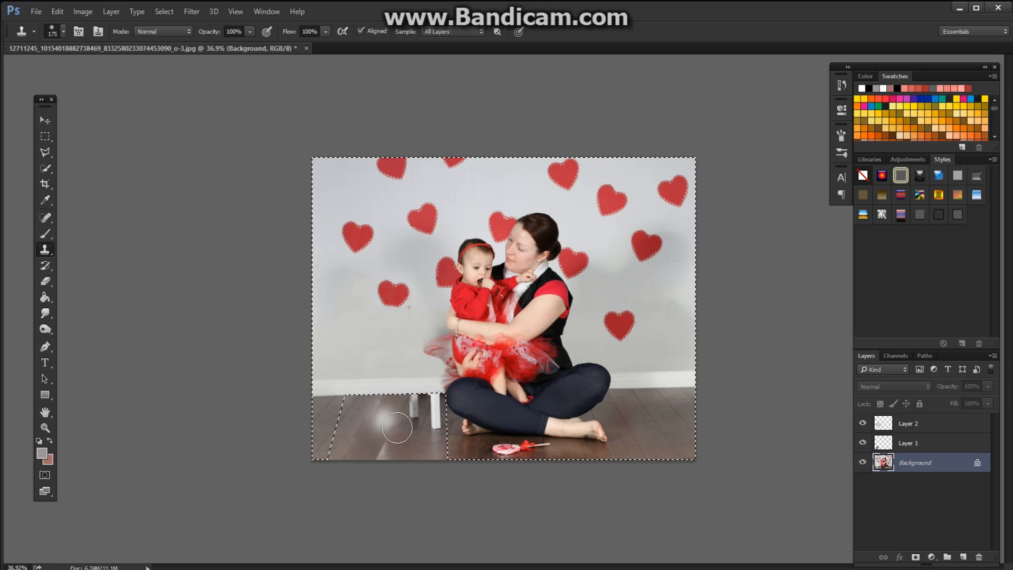